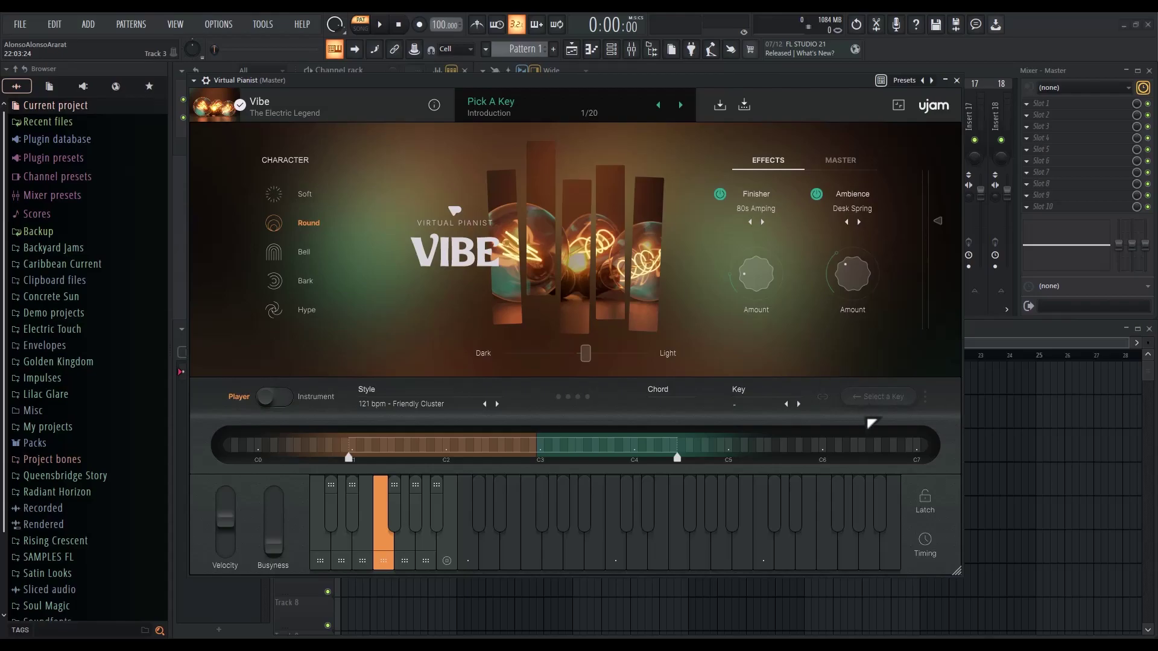
- Open the preset browser and examine the factory, user and combined preset lists for the Vibe instrument
left_click(311, 113)
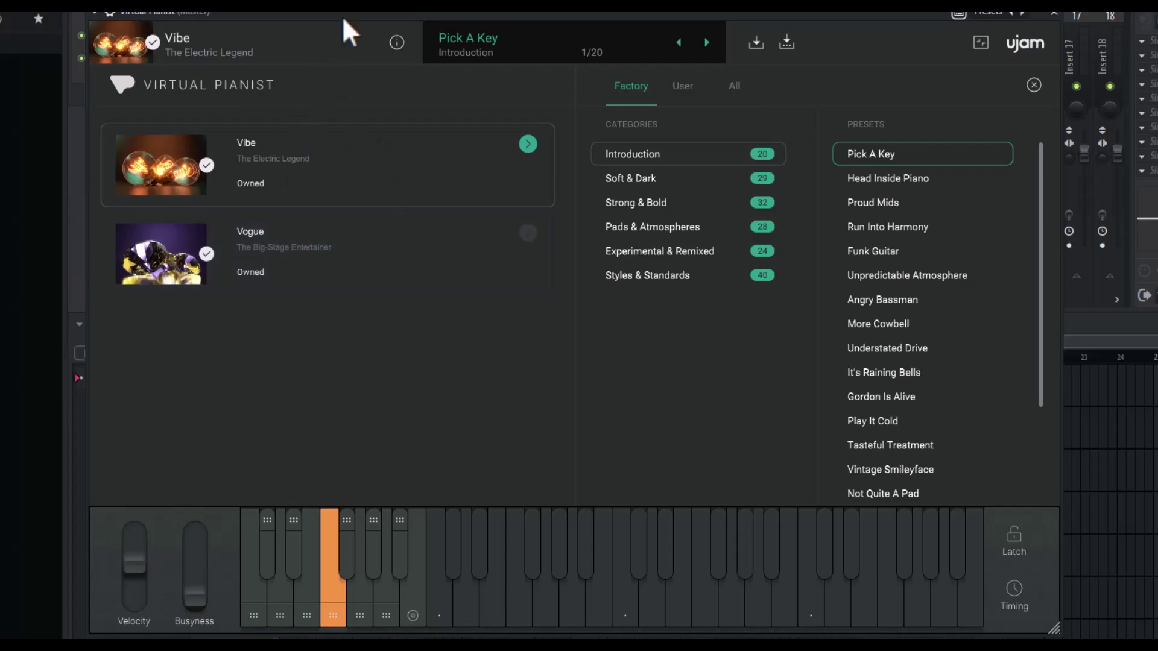
left_click(333, 48)
left_click(244, 51)
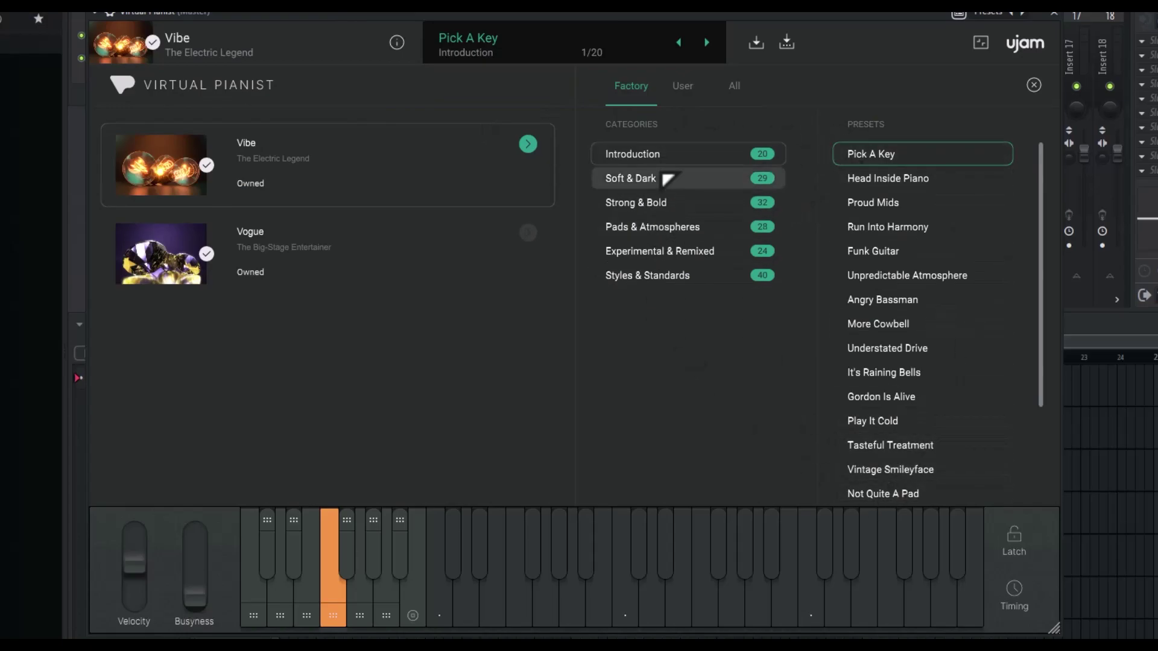
left_click(476, 39)
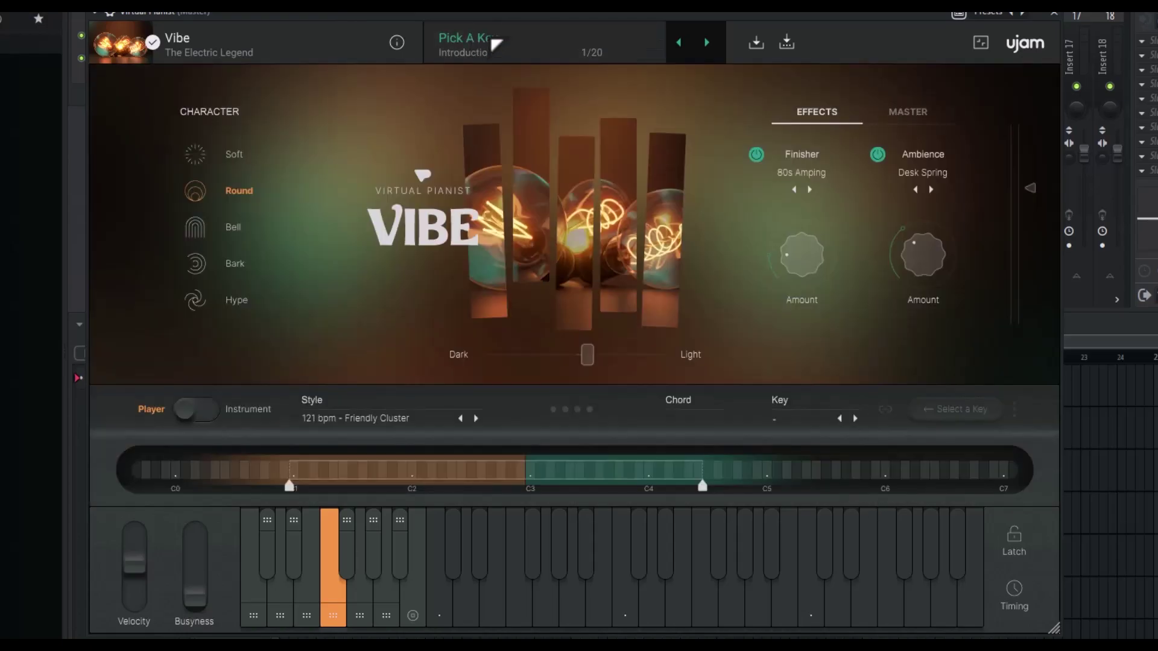
left_click(491, 39)
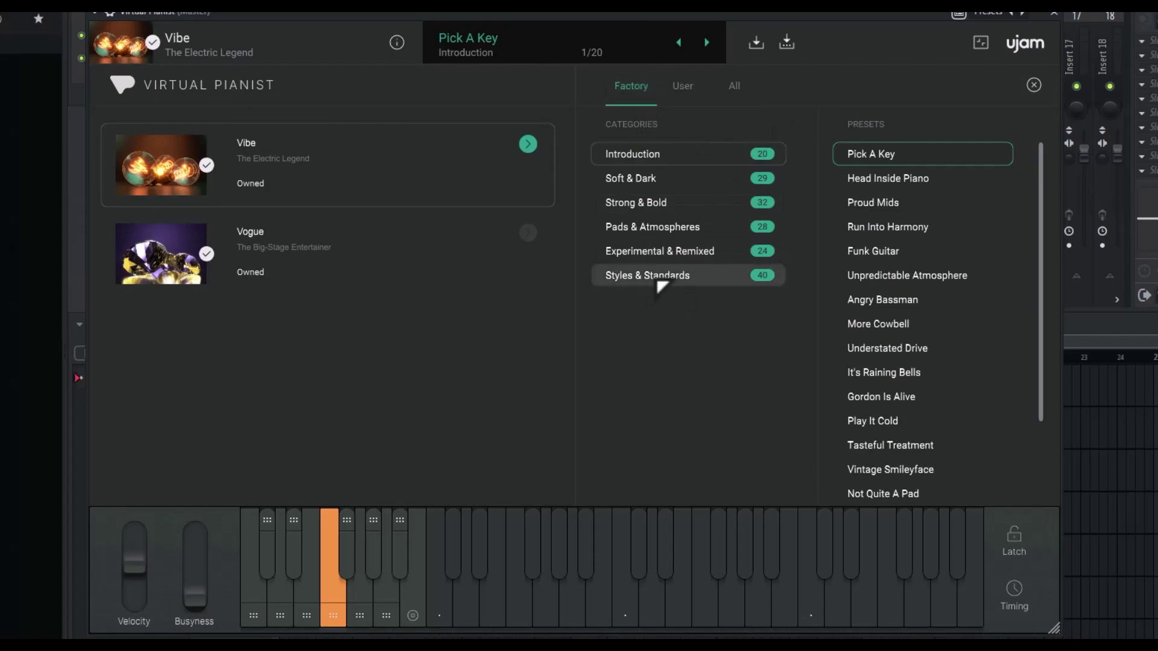
left_click(702, 87)
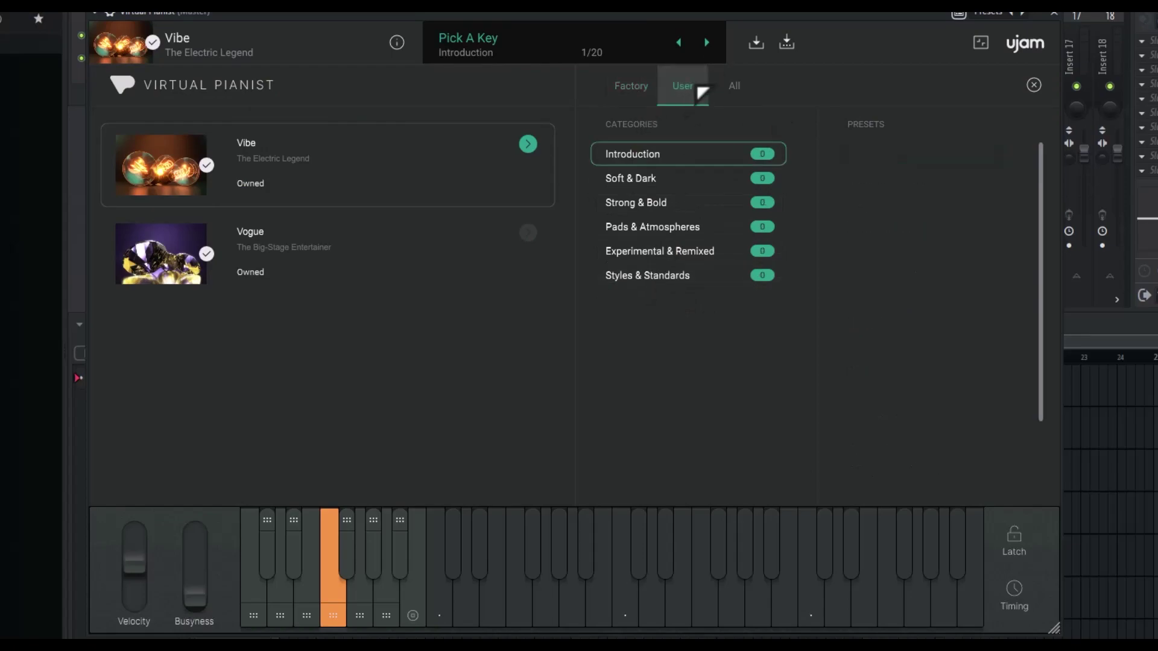
left_click(741, 91)
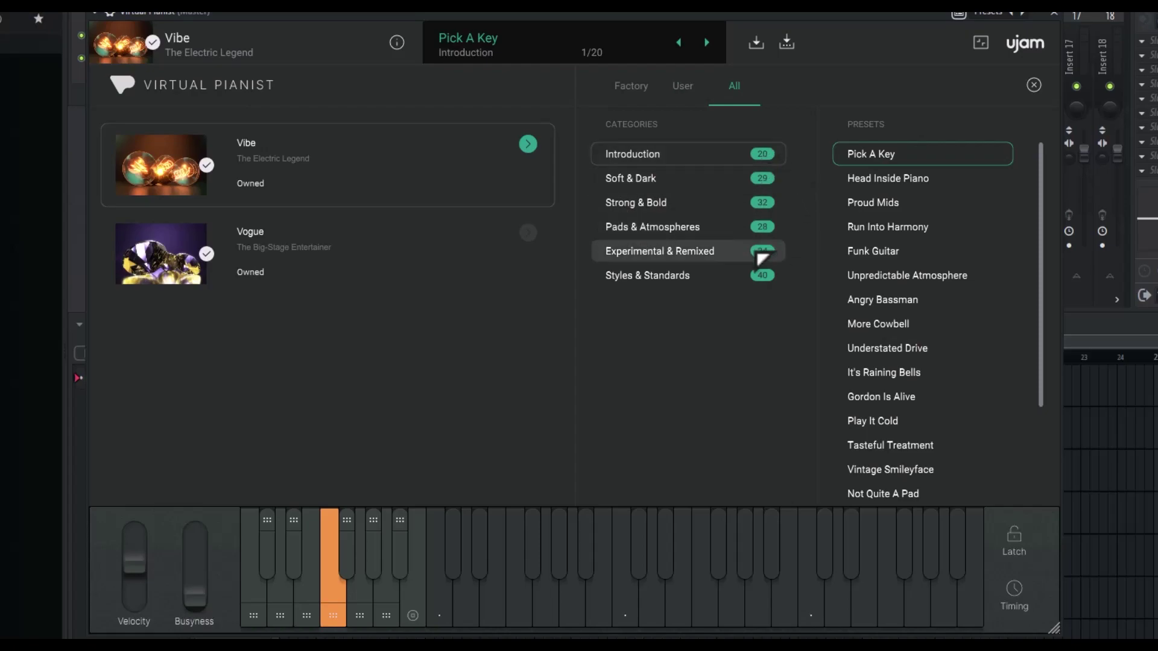
left_click(644, 85)
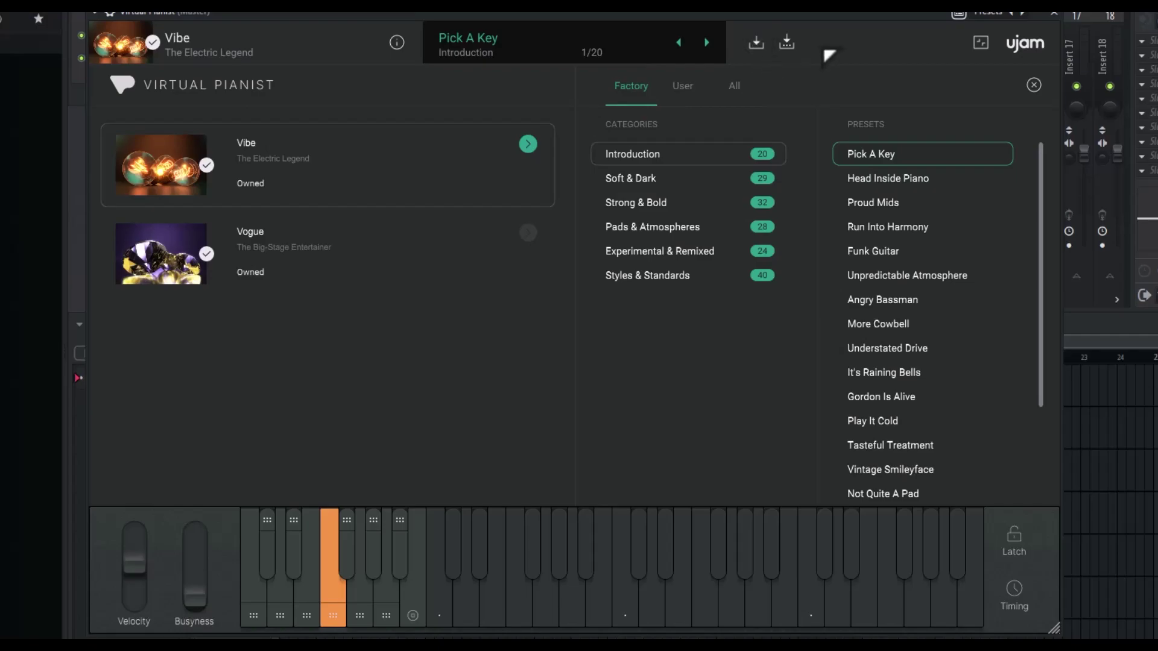
- Examine the preset name and category options for saving a user preset, then cancel without saving
left_click(791, 41)
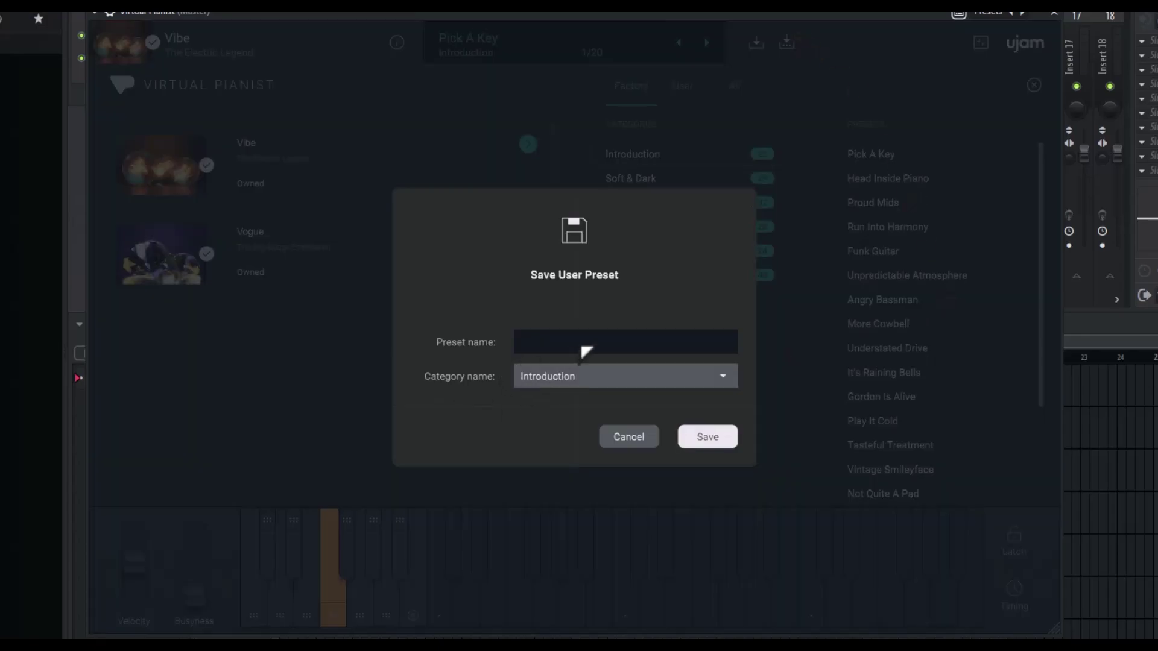
left_click(584, 346)
left_click(657, 377)
left_click(465, 405)
left_click(628, 436)
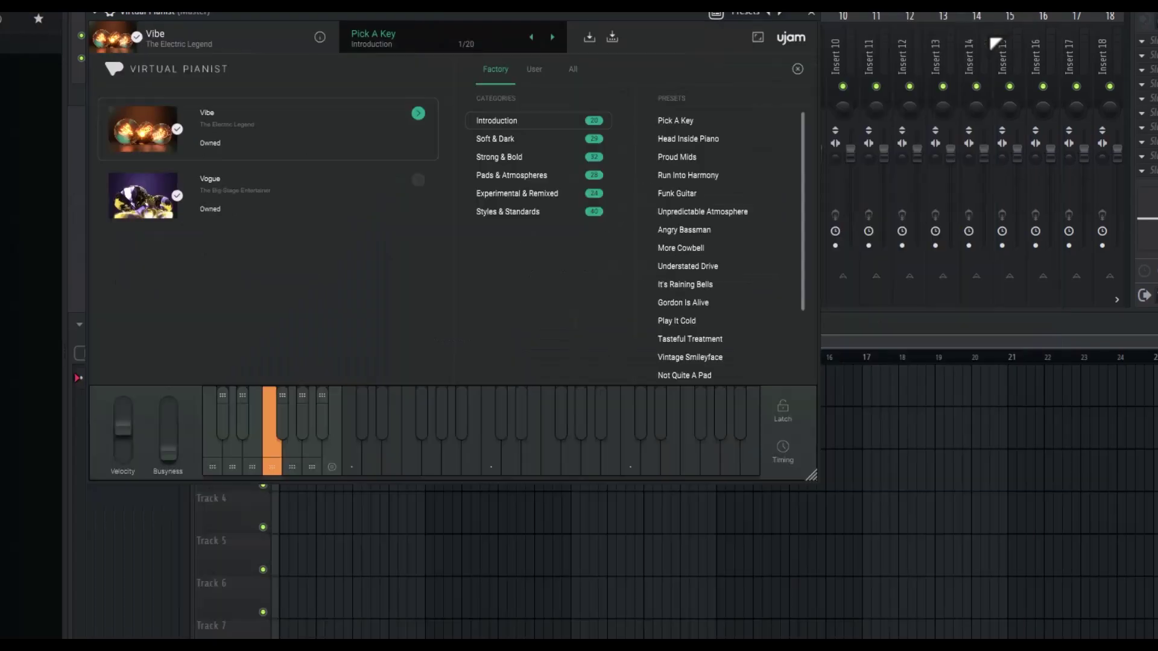
- Enlarge the plugin window and close the preset browser to return to the main Vibe controls
left_click(758, 37)
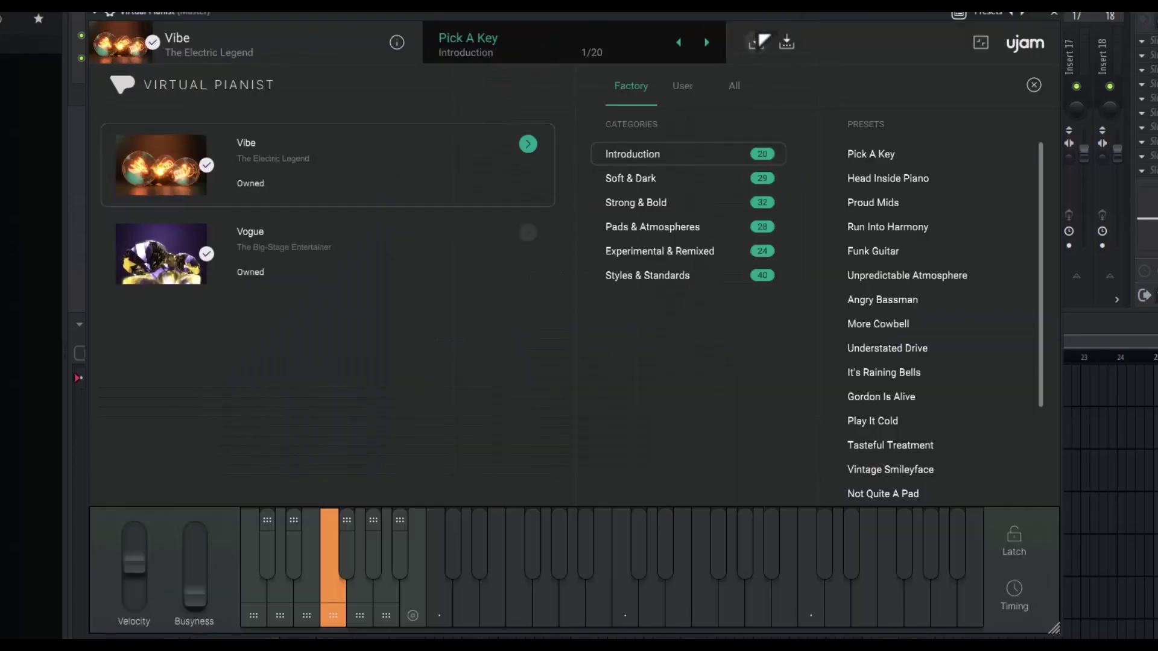
left_click(1034, 84)
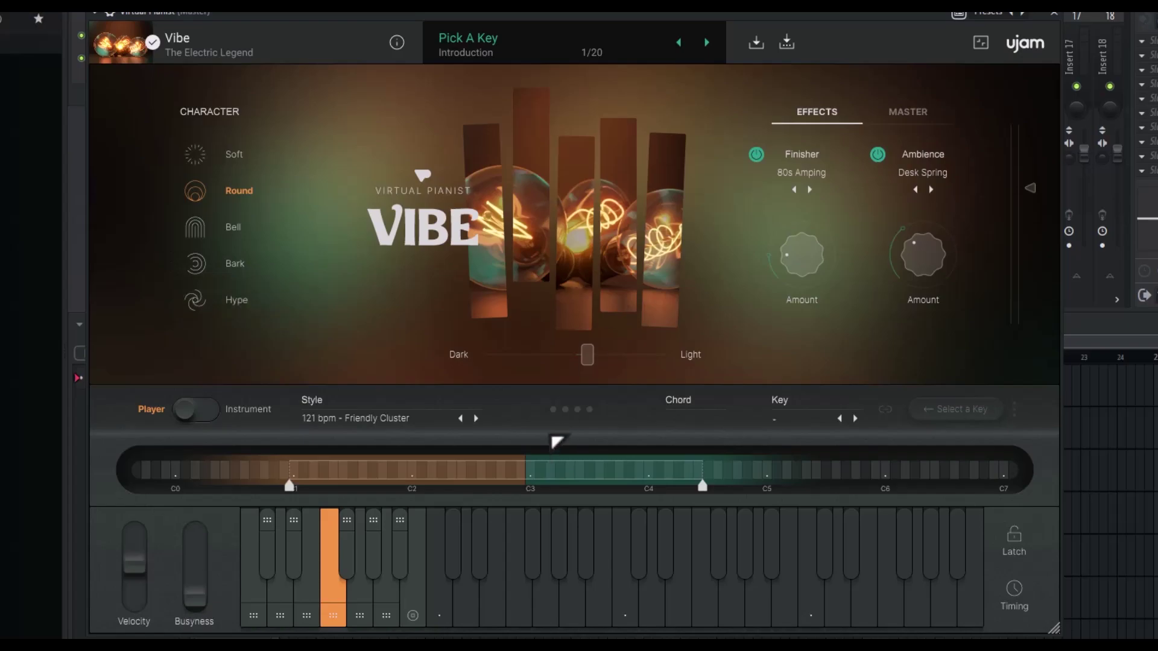
- Try the tone slider toward Dark and leave it partway toward Light
left_click_drag(586, 356, 502, 357)
left_click_drag(600, 354, 631, 377)
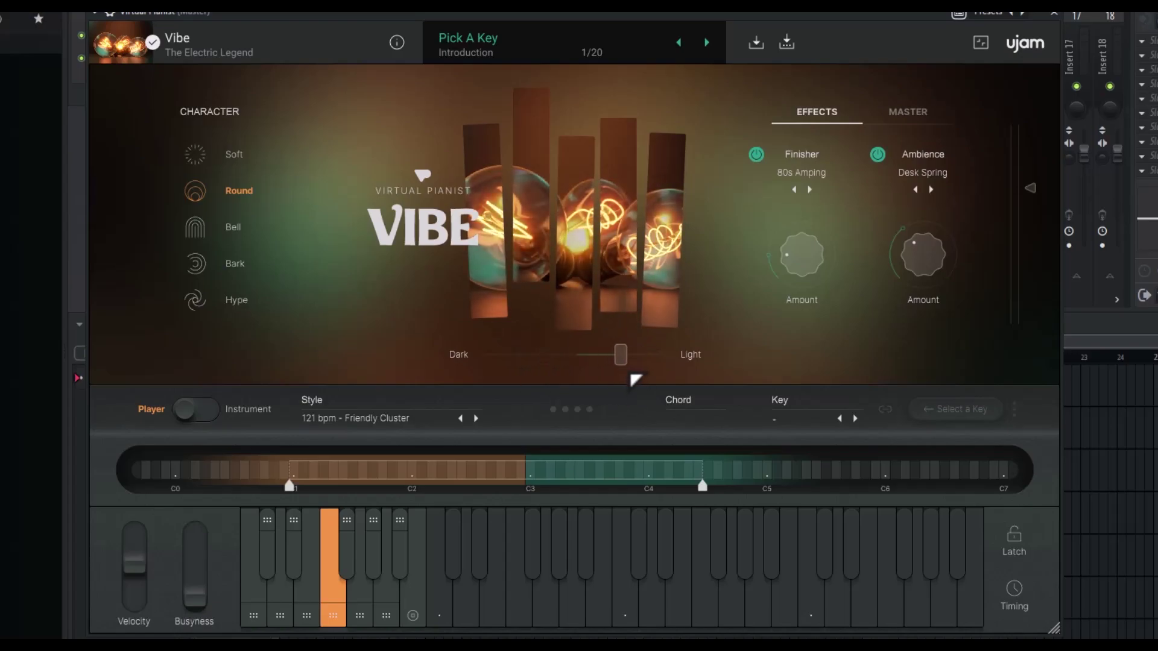
- Review the Finisher effect categories, test its bypass, and change the Finisher effect to Fuzz
left_click(809, 173)
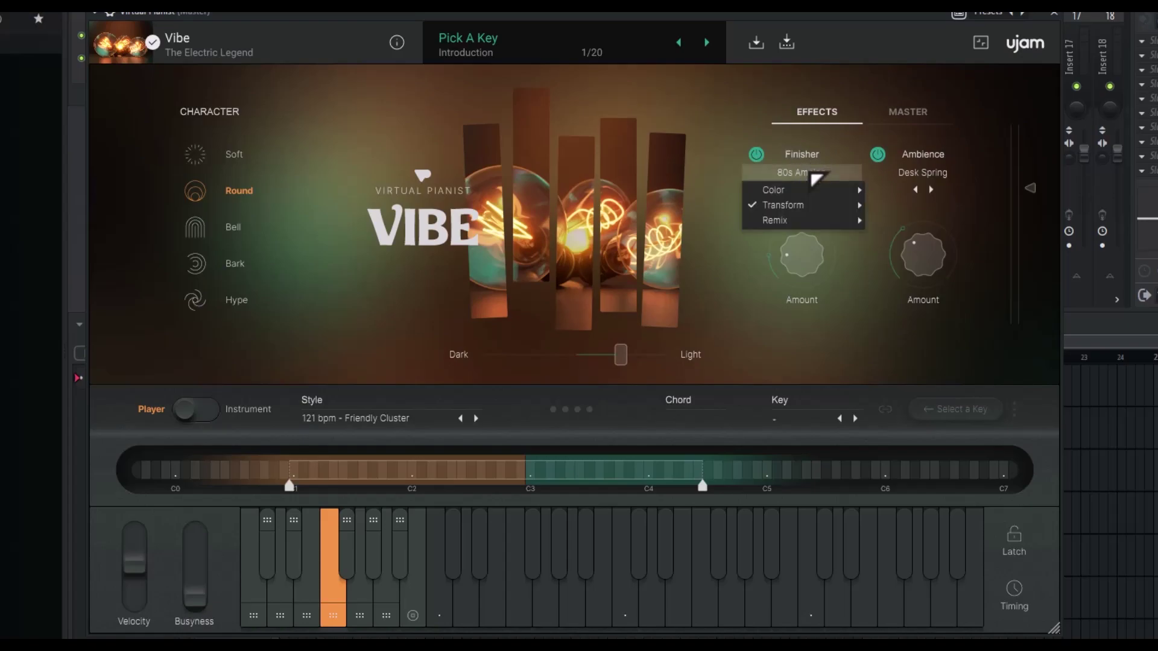
mouse_move(806, 191)
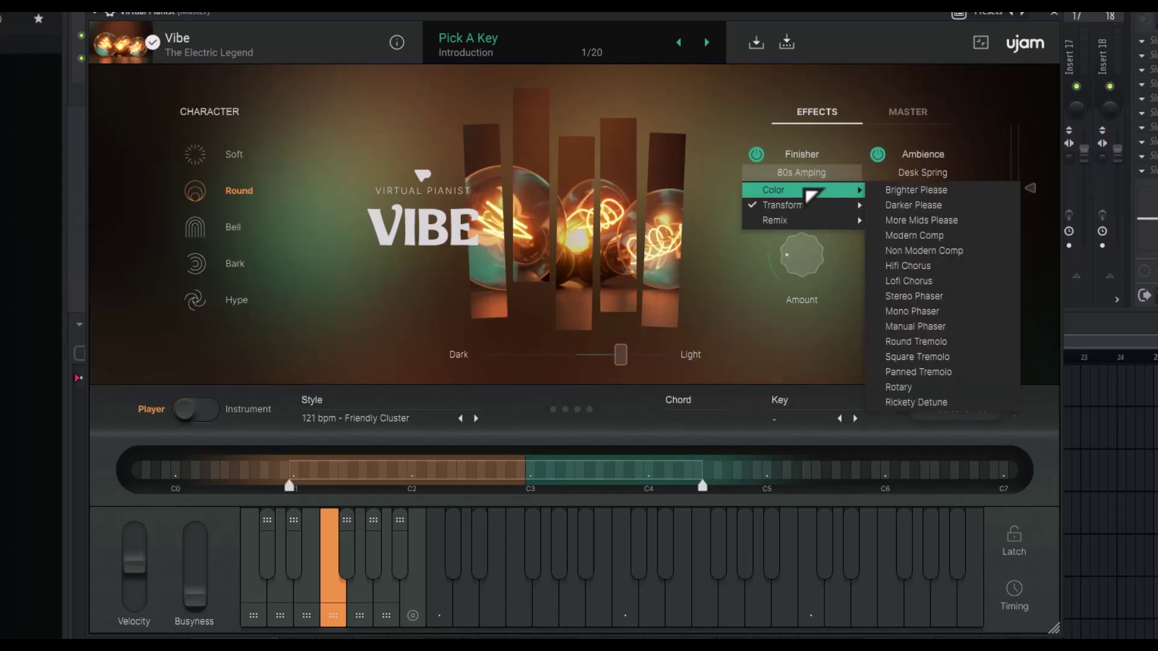
mouse_move(811, 221)
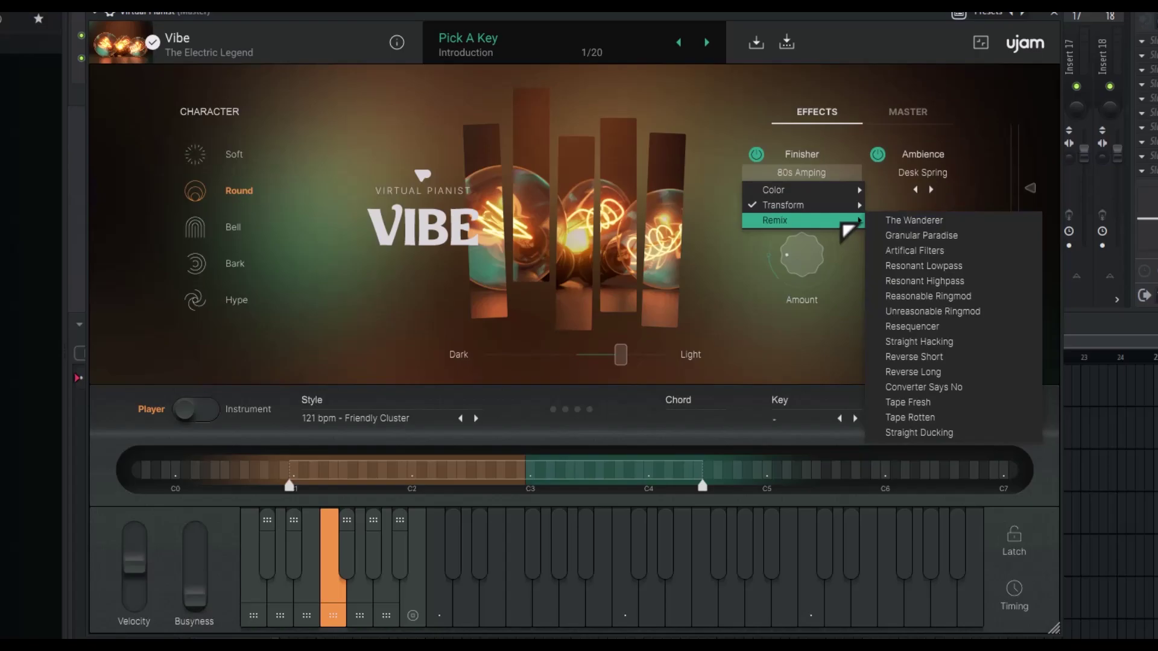
left_click(831, 139)
left_click(758, 154)
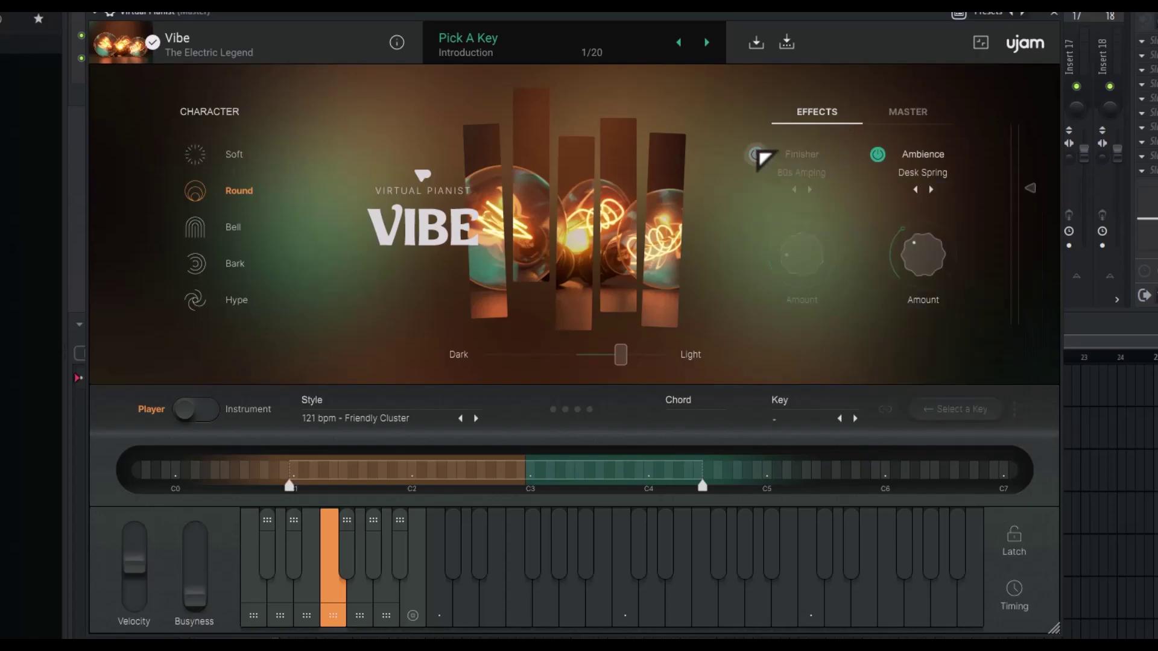
left_click(758, 154)
mouse_move(808, 266)
left_mouse_down()
mouse_move(798, 302)
mouse_move(831, 132)
mouse_move(815, 253)
left_mouse_up()
left_click(810, 190)
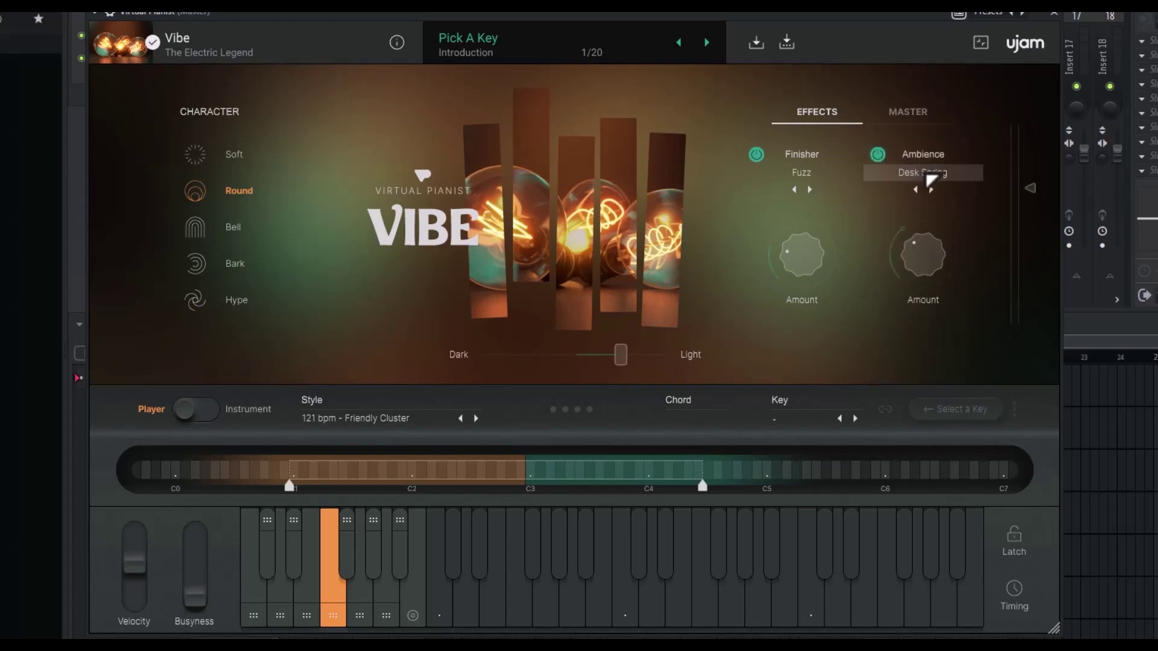
- Set the Ambience effect to Creamy Dreamy from Rooms & Reverbs and turn its amount all the way down
left_click(924, 175)
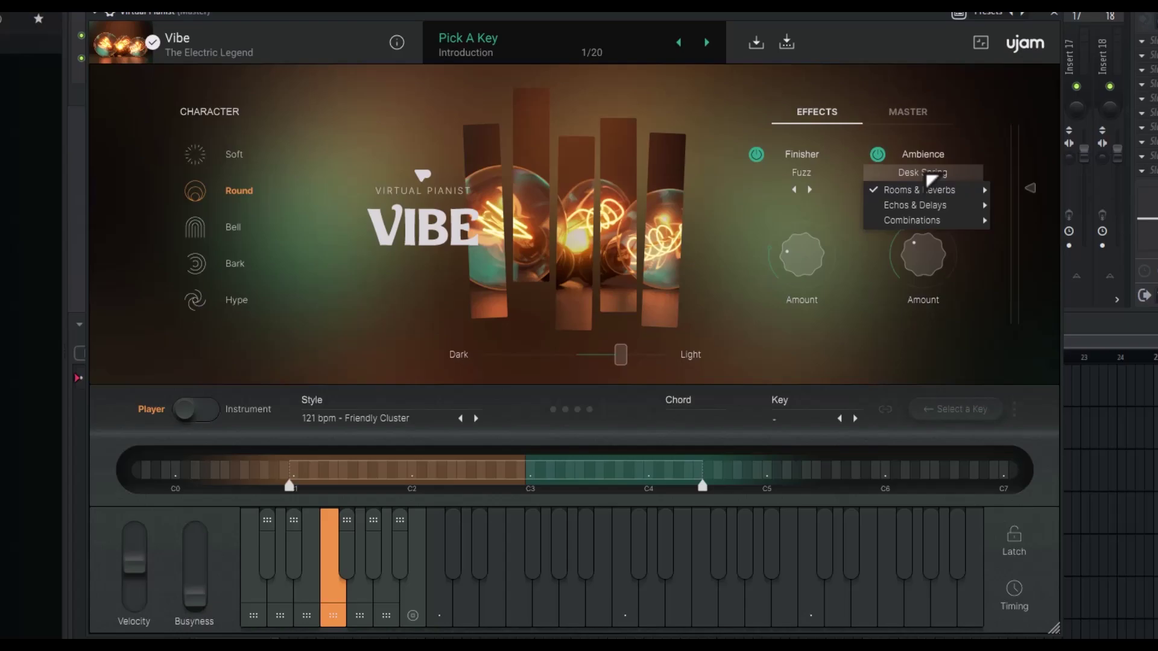
mouse_move(926, 194)
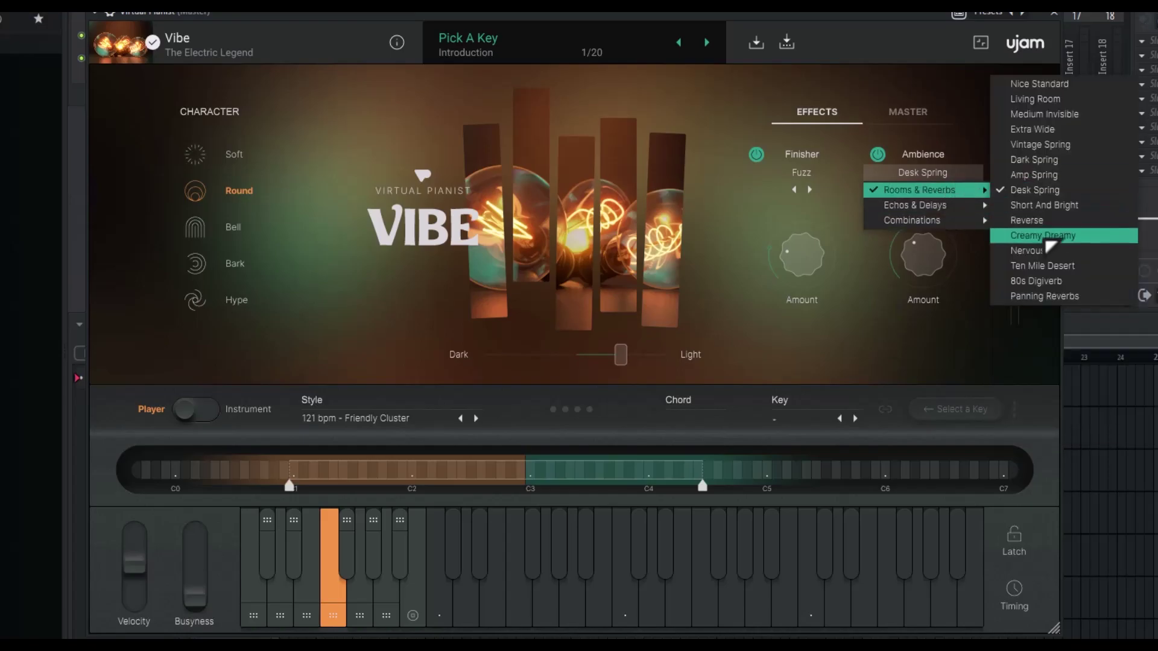
left_click(1046, 235)
left_click_drag(914, 248, 953, 339)
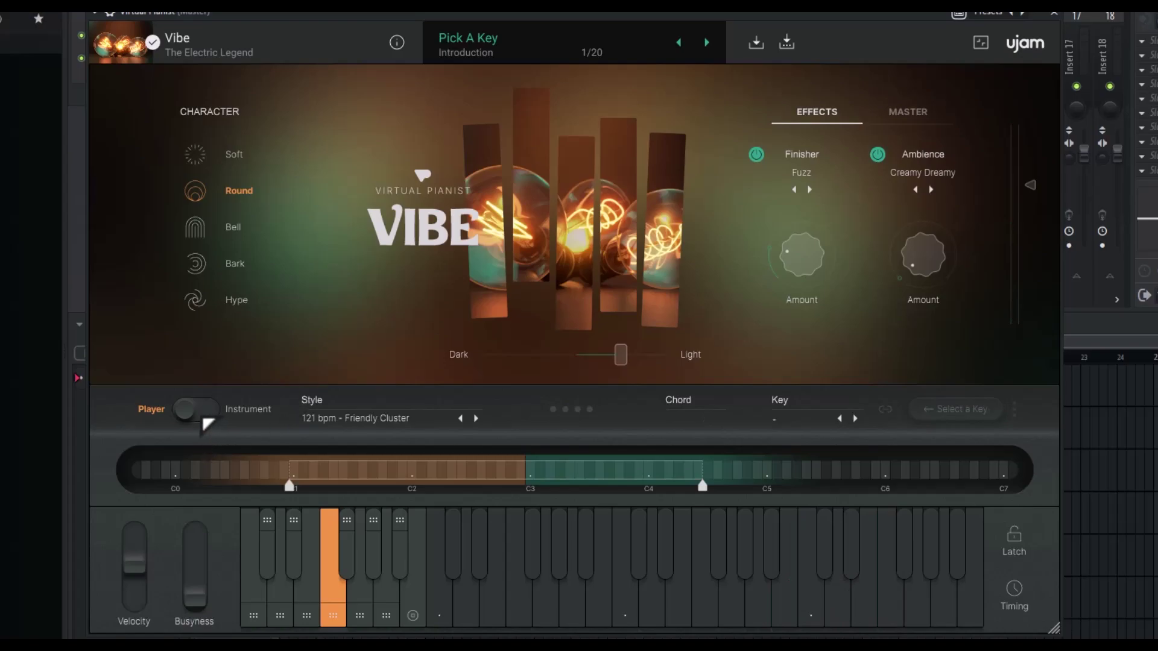
- Compare the Instrument and Player modes, returning to Player mode at the end
left_click(208, 418)
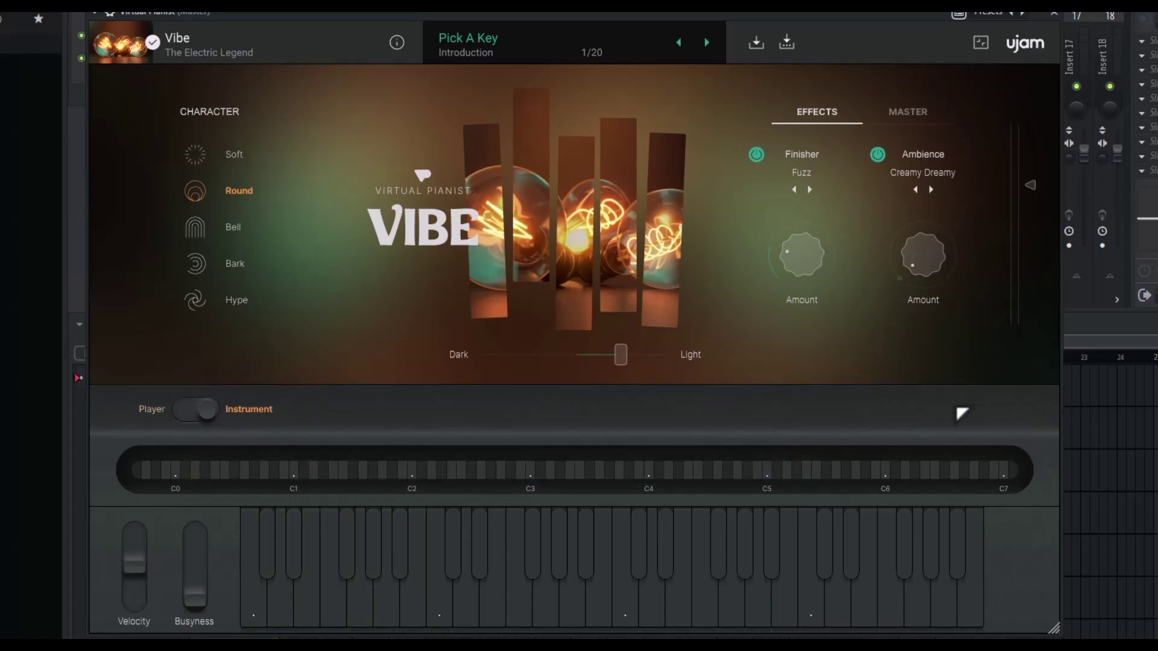
left_click(211, 417)
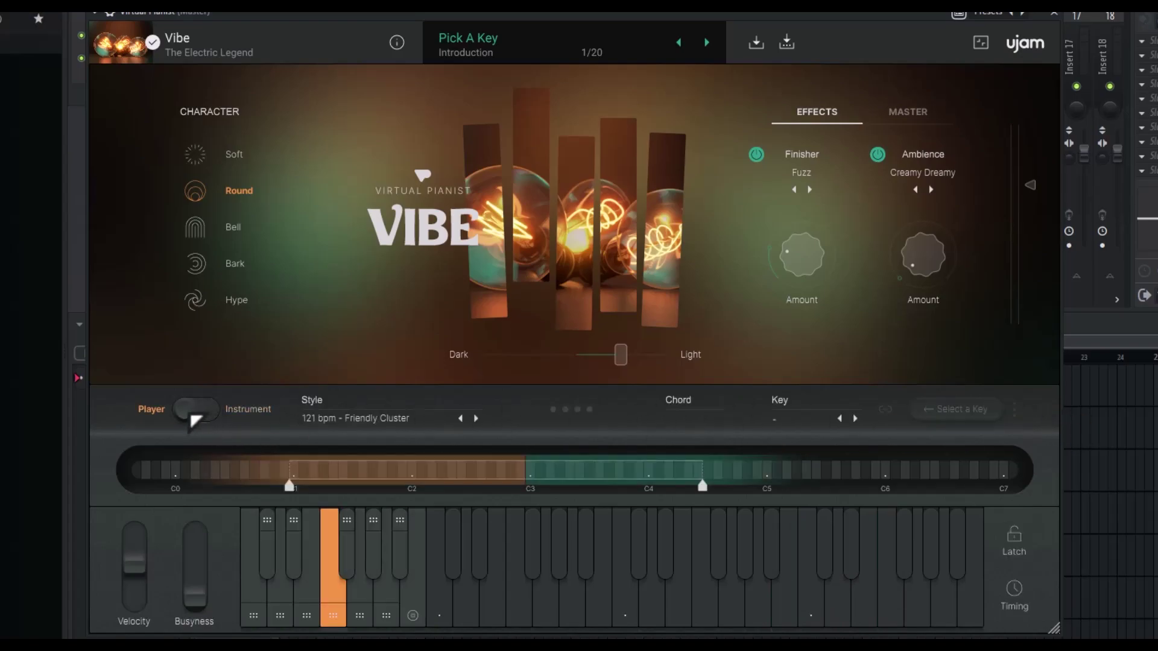
left_click(206, 413)
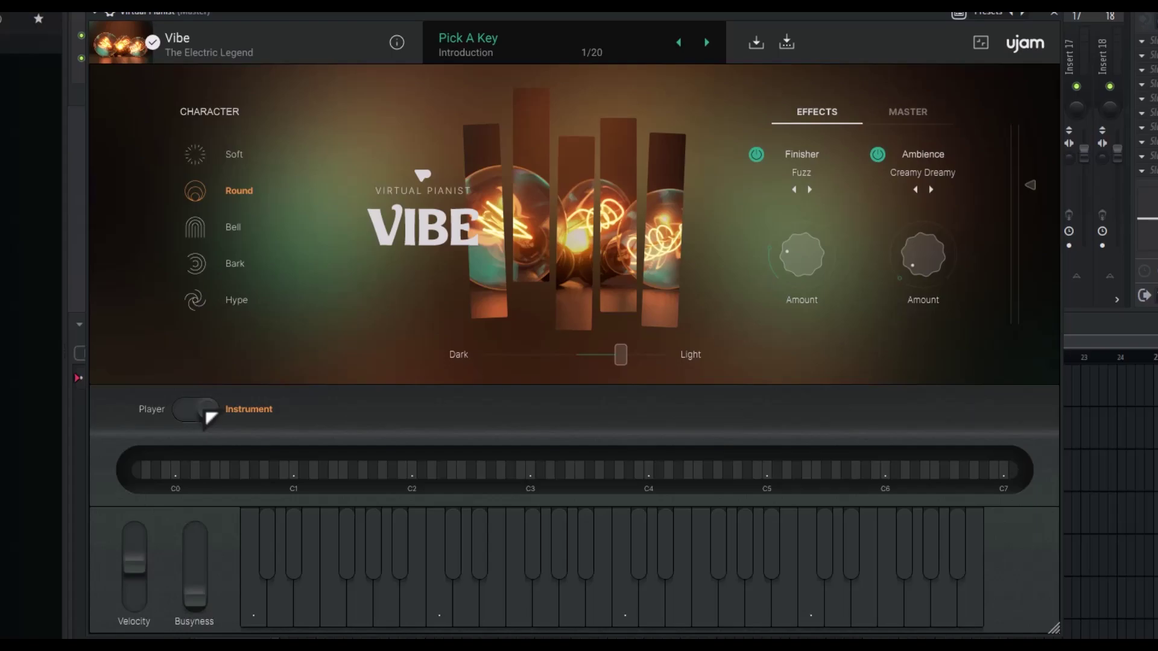
left_click(209, 414)
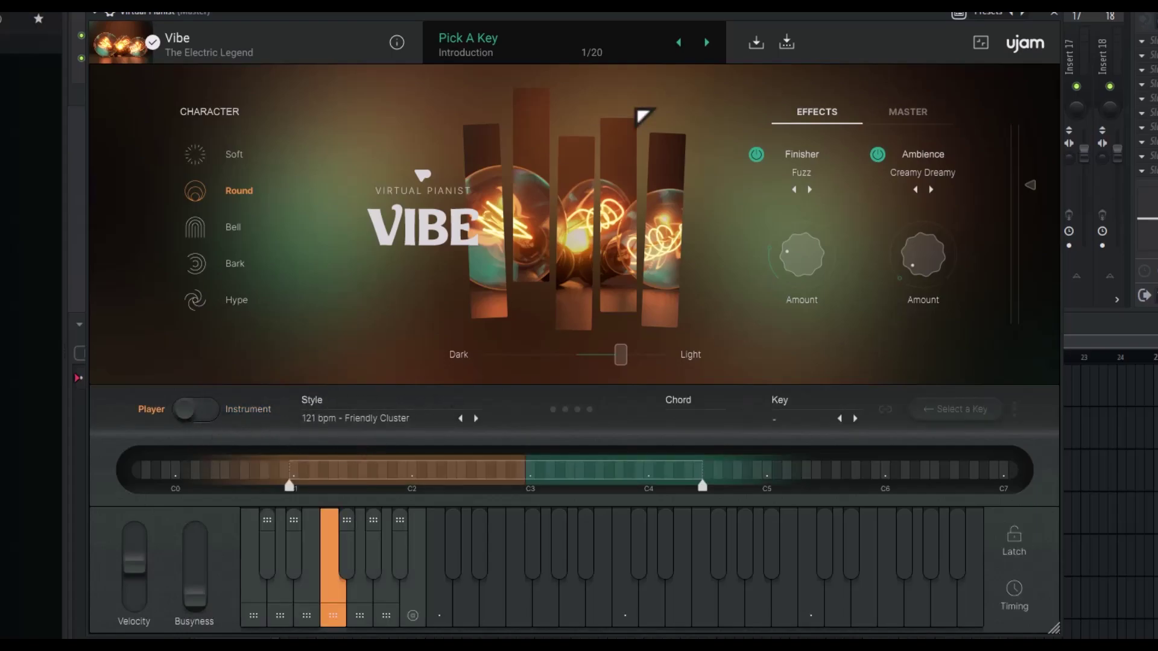
- Load the factory preset Bright Yet Dark from the Soft & Dark category and close the preset browser
left_click(501, 51)
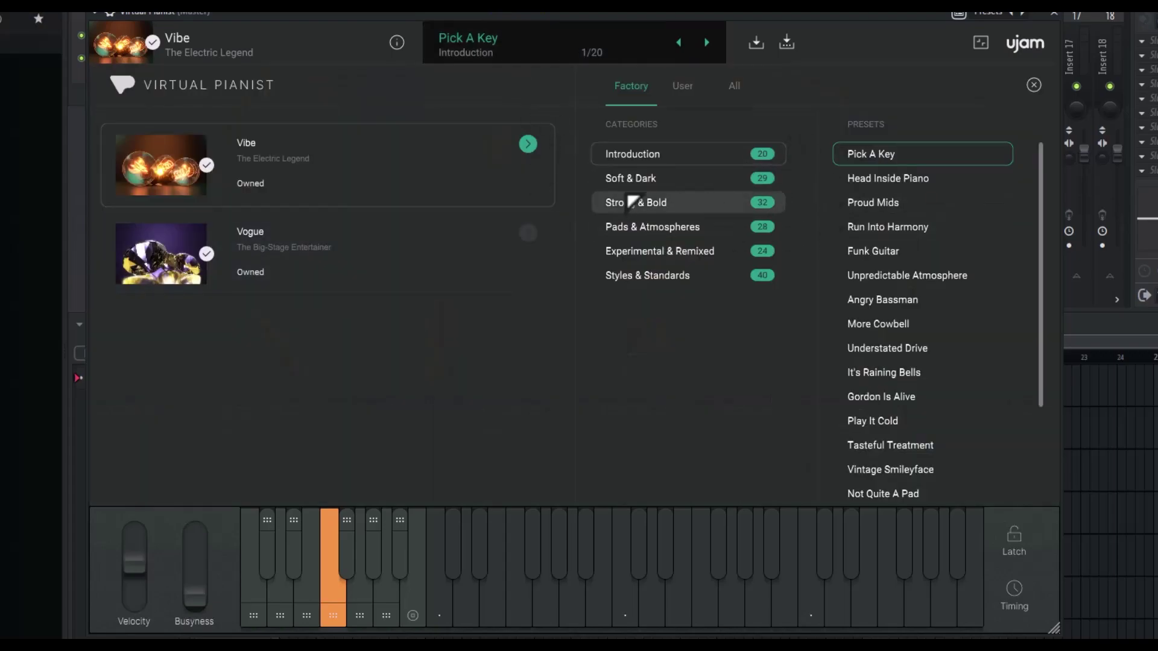
left_click(676, 178)
left_click(892, 250)
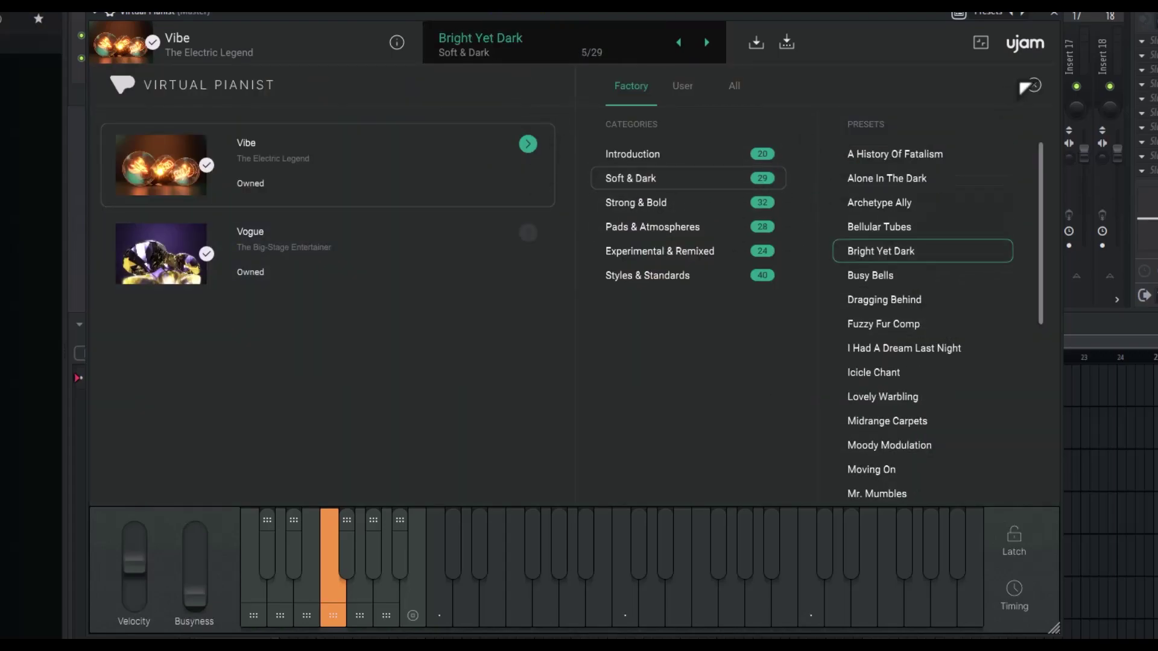
left_click(1034, 84)
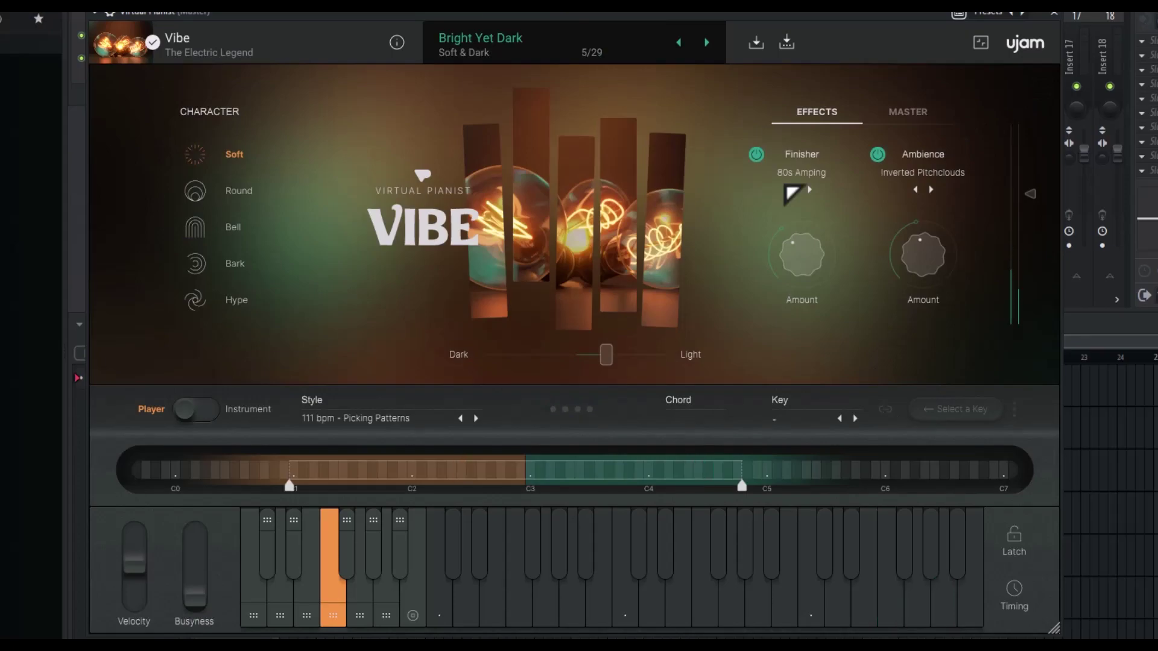
- Audition the player styles 115 bpm - Humble Worker and 118 bpm - Hopscotch with song playback
left_click(476, 417)
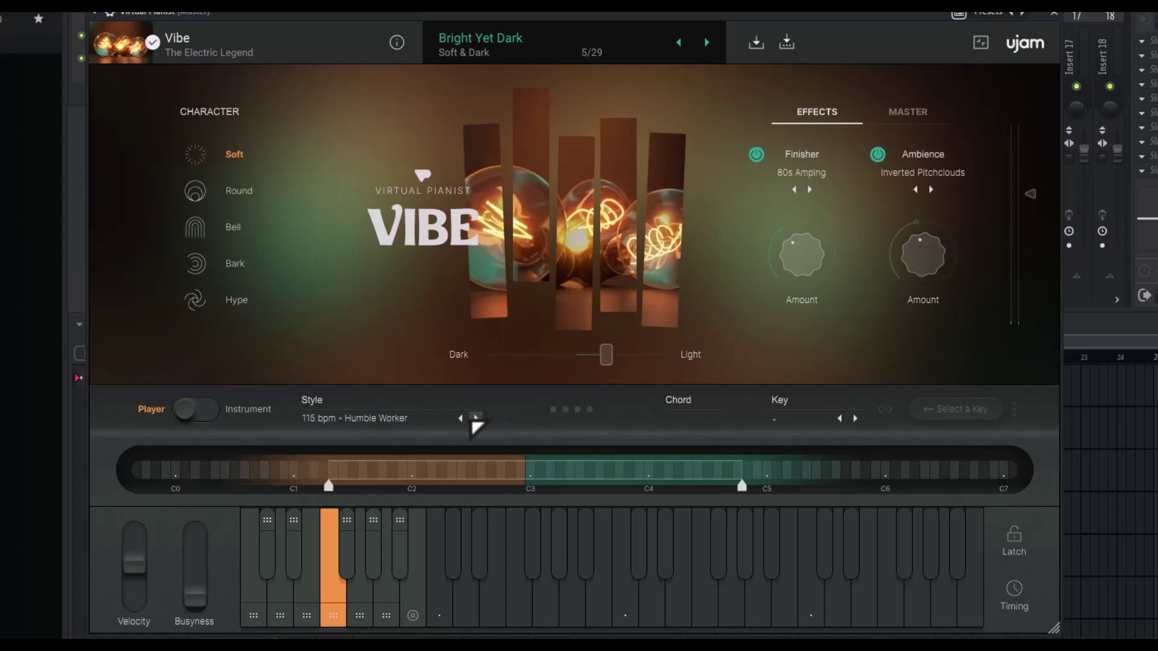
key("space")
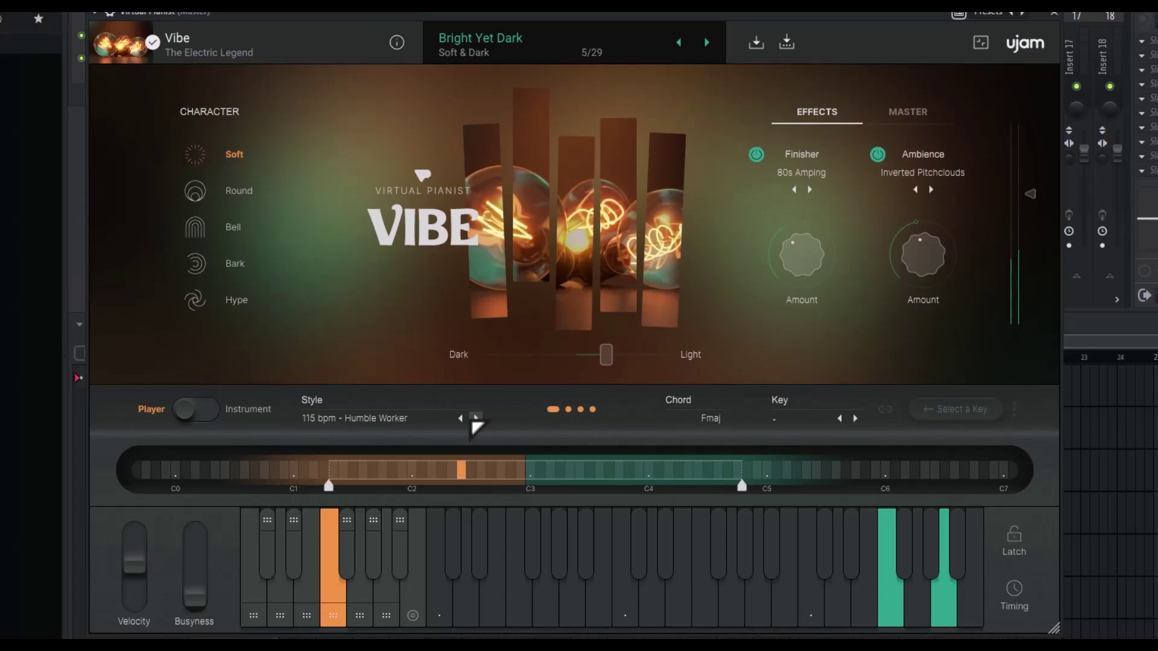
key("space")
left_click(475, 418)
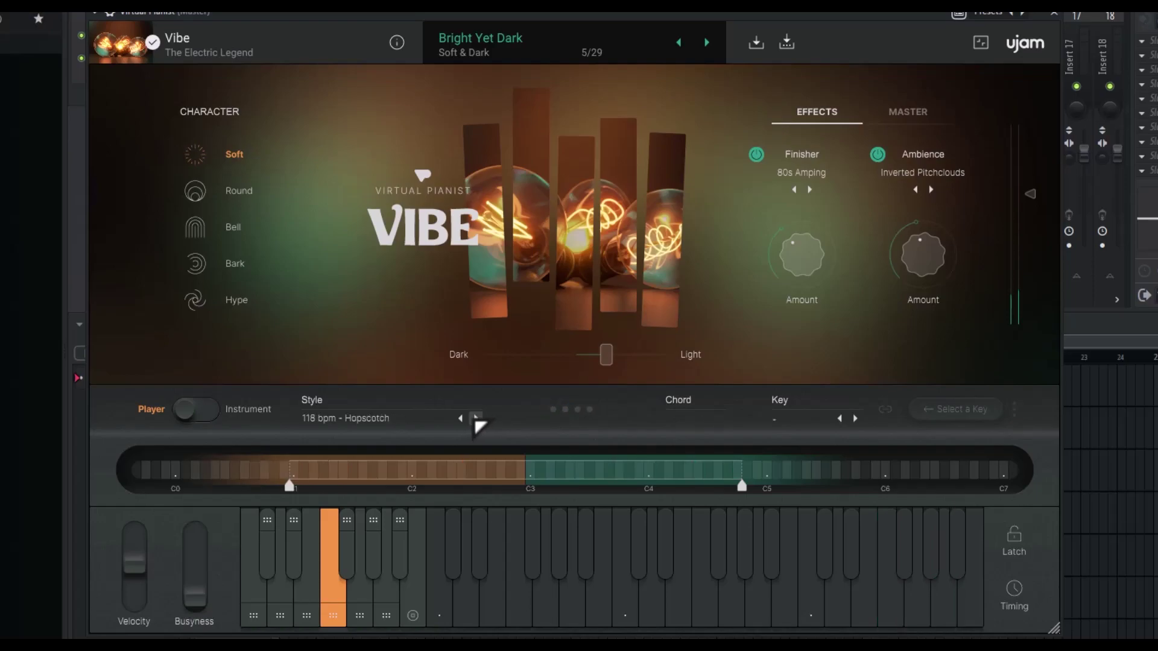
key("space")
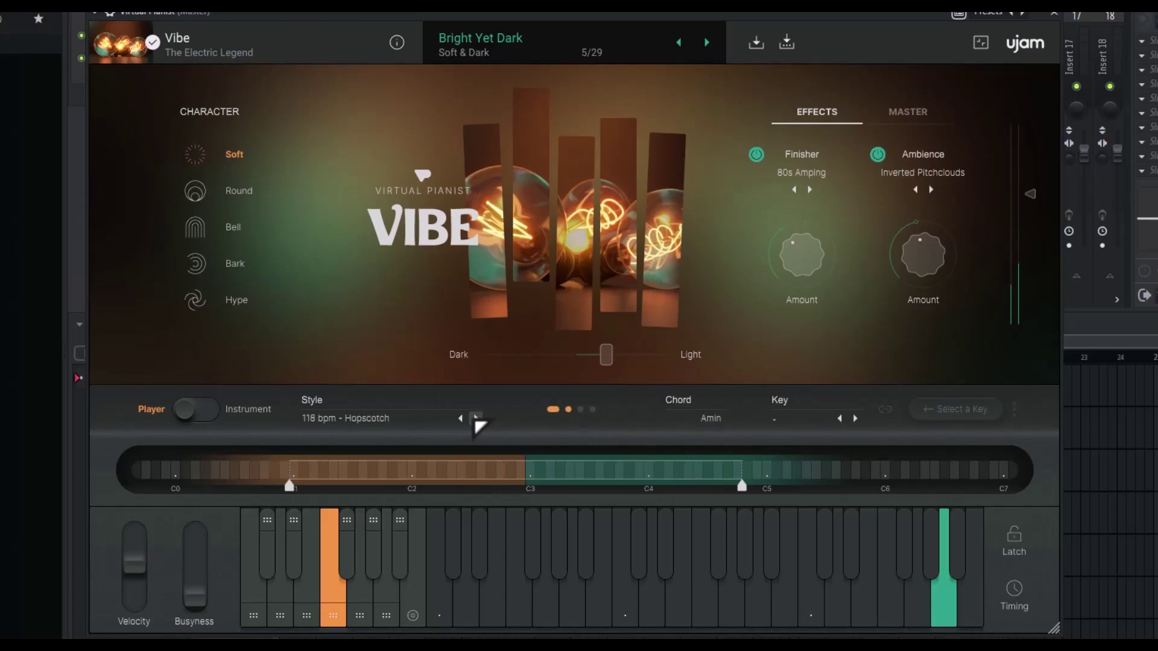
key("space")
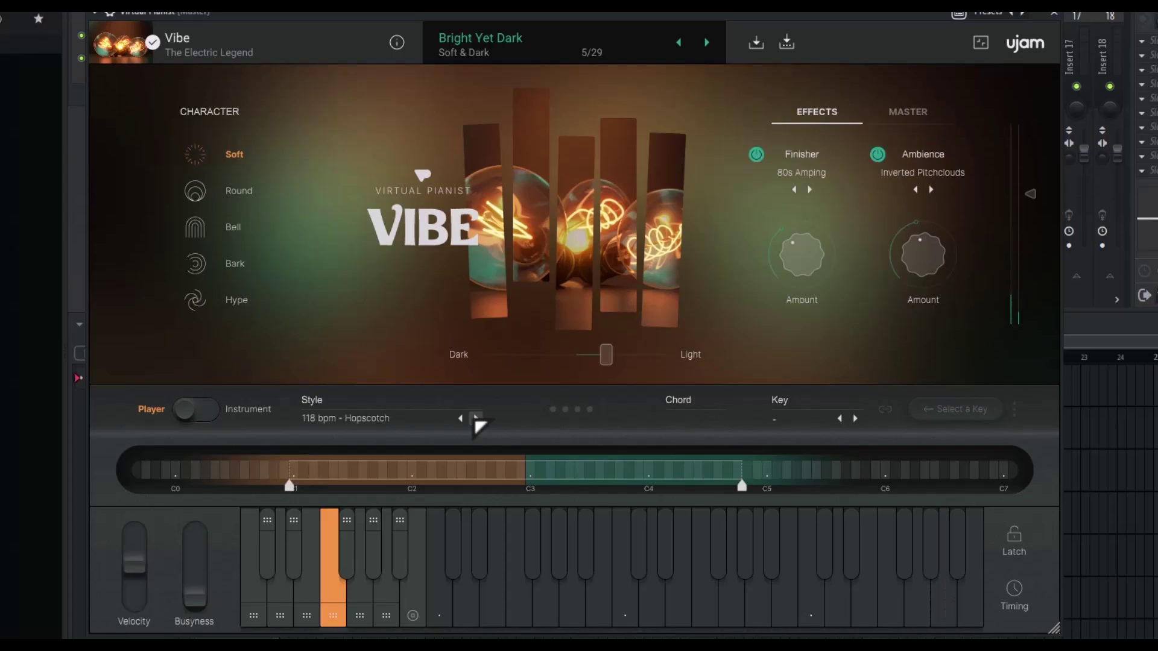
- Set the player style to 101 bpm - Barbara from the Basic styles
left_click(356, 418)
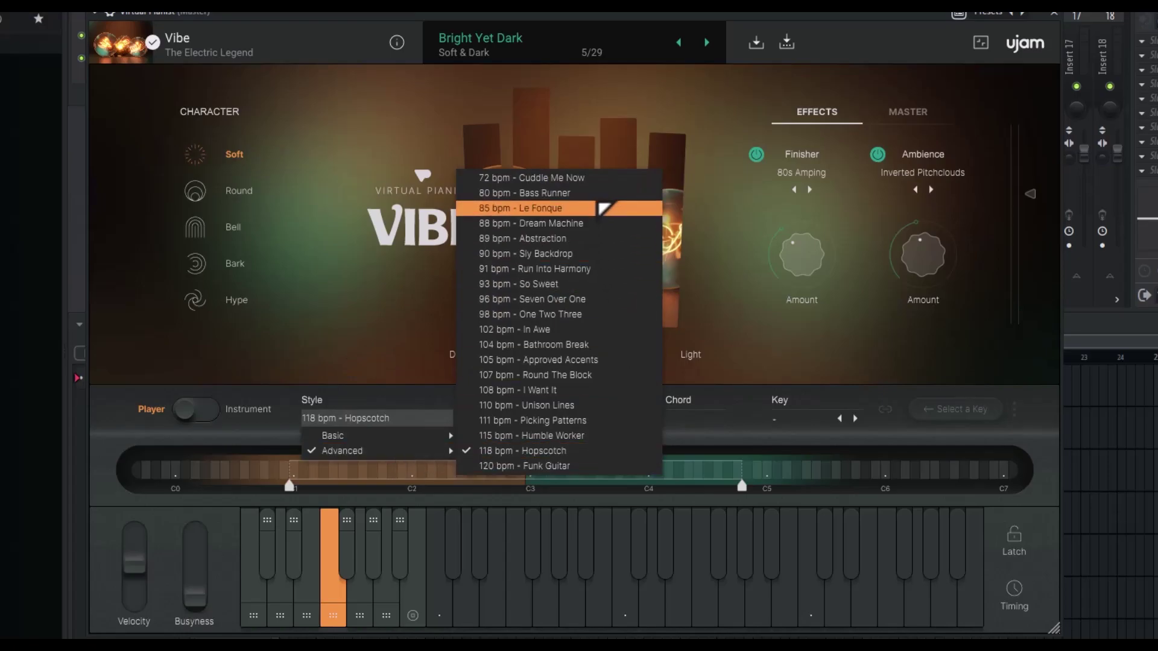
mouse_move(356, 435)
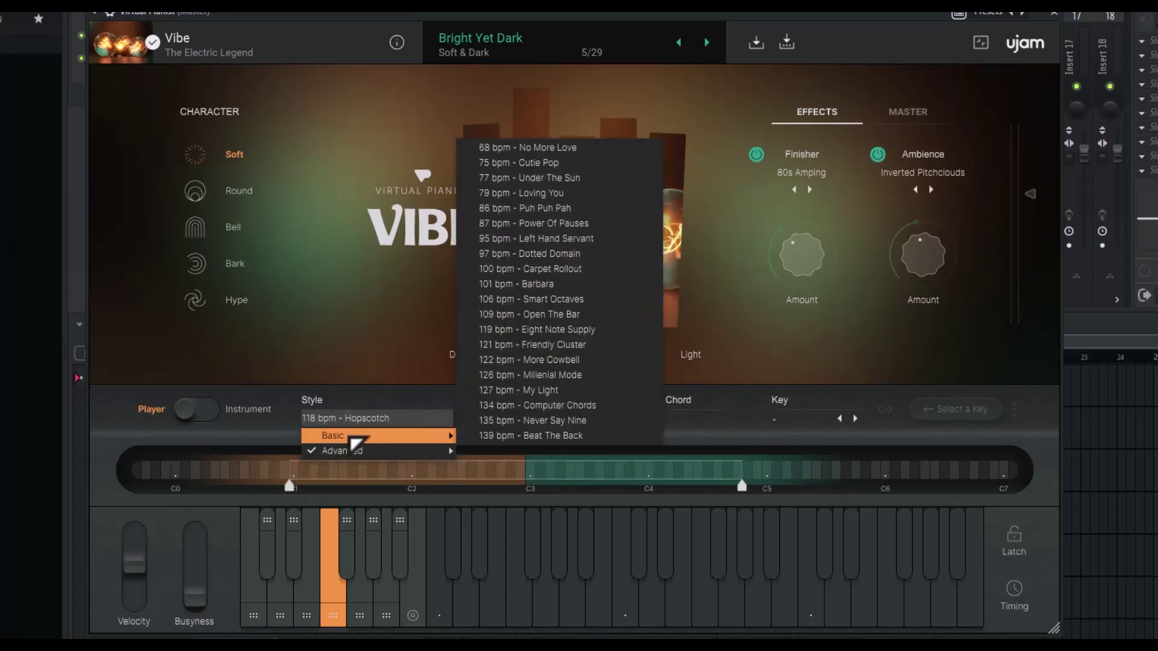
left_click(588, 283)
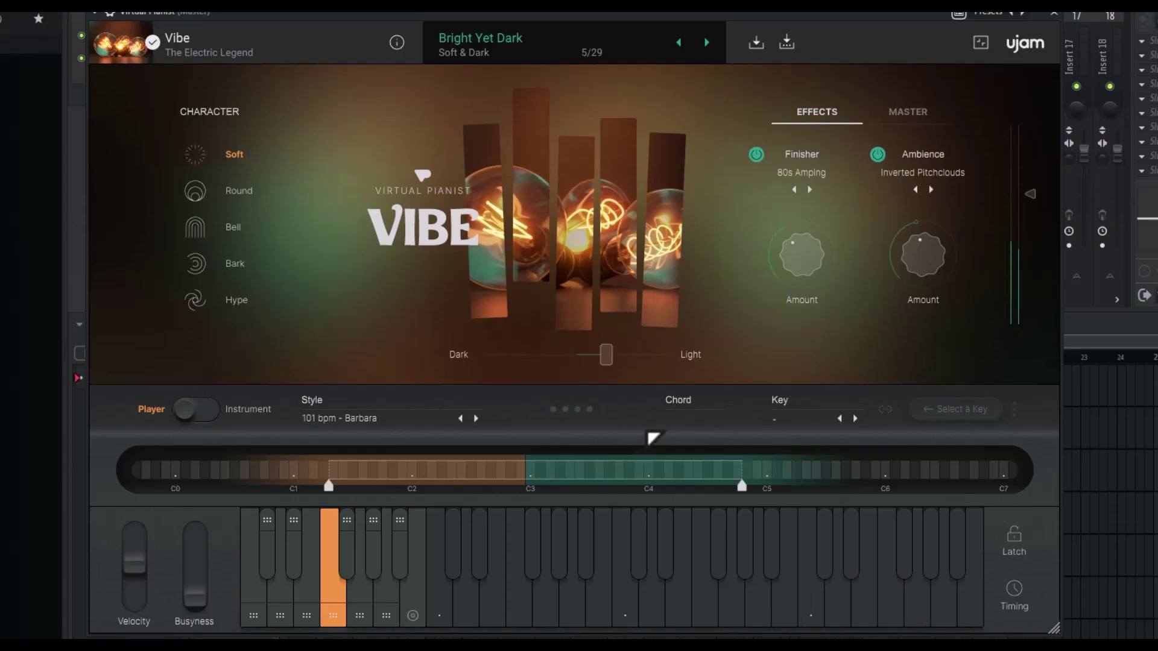
- Set the song key to C (A min) with Universal Voicing and play test notes on the chord keyboard
left_click(801, 419)
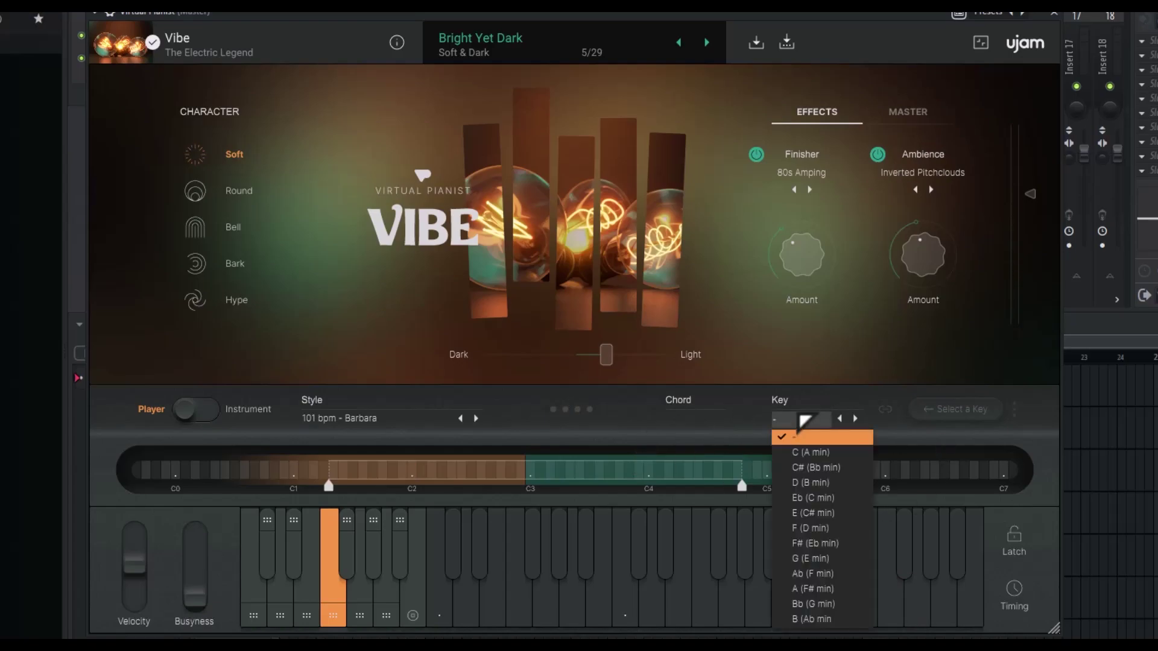
left_click(842, 461)
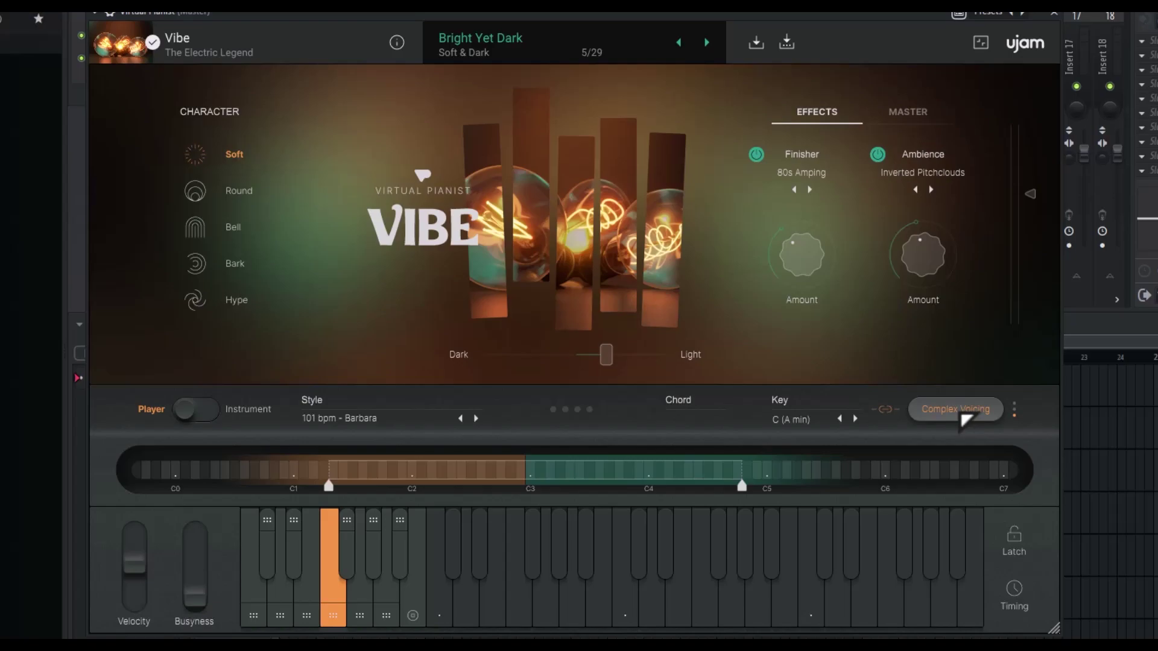
left_click(965, 417)
left_click(965, 410)
left_click(994, 411)
left_click(976, 414)
left_click(962, 417)
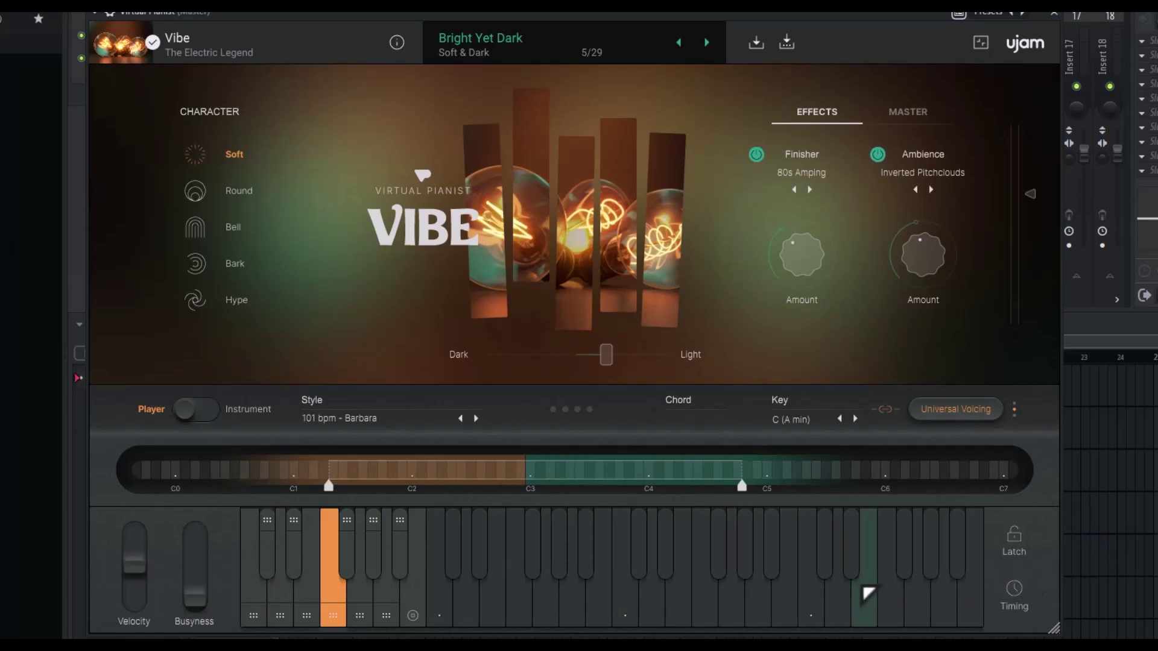
left_click(627, 620)
left_click(704, 616)
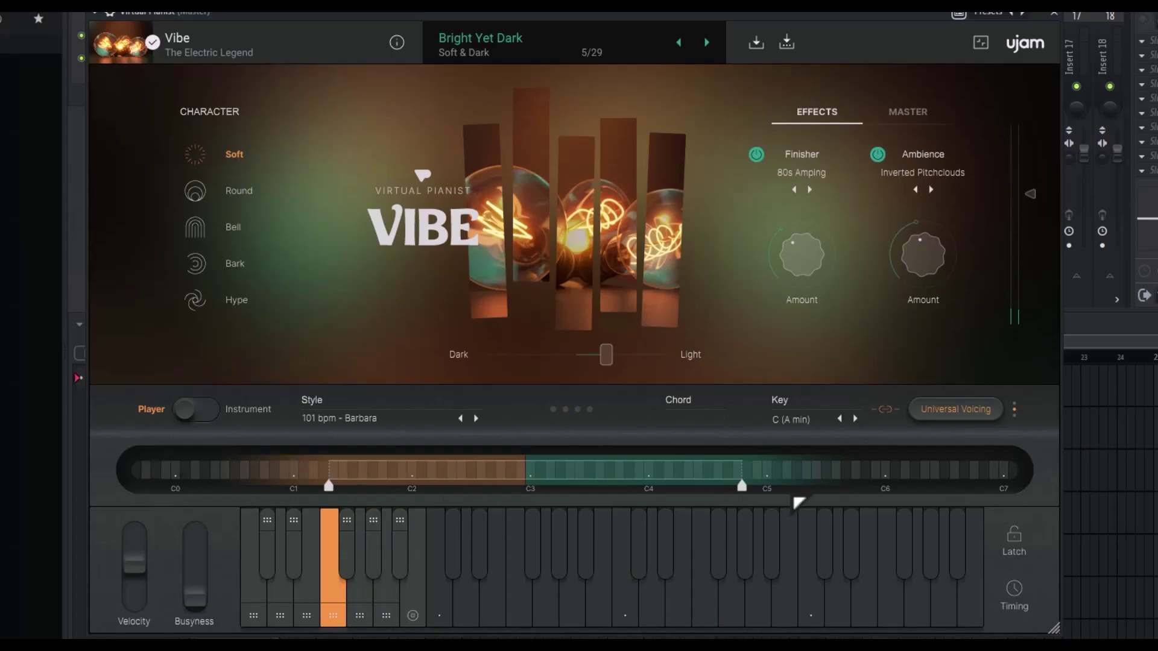
- Widen the playing range on the keyboard strip so it spans from just below C1 to about C6
mouse_move(610, 475)
left_mouse_down()
mouse_move(516, 476)
mouse_move(923, 486)
mouse_move(748, 495)
left_mouse_up()
mouse_move(326, 487)
left_mouse_down()
mouse_move(75, 497)
mouse_move(362, 491)
mouse_move(291, 491)
mouse_move(331, 487)
mouse_move(590, 499)
left_mouse_up()
left_click_drag(515, 486, 280, 486)
mouse_move(879, 486)
left_mouse_down()
mouse_move(1006, 486)
mouse_move(756, 483)
mouse_move(881, 482)
left_mouse_up()
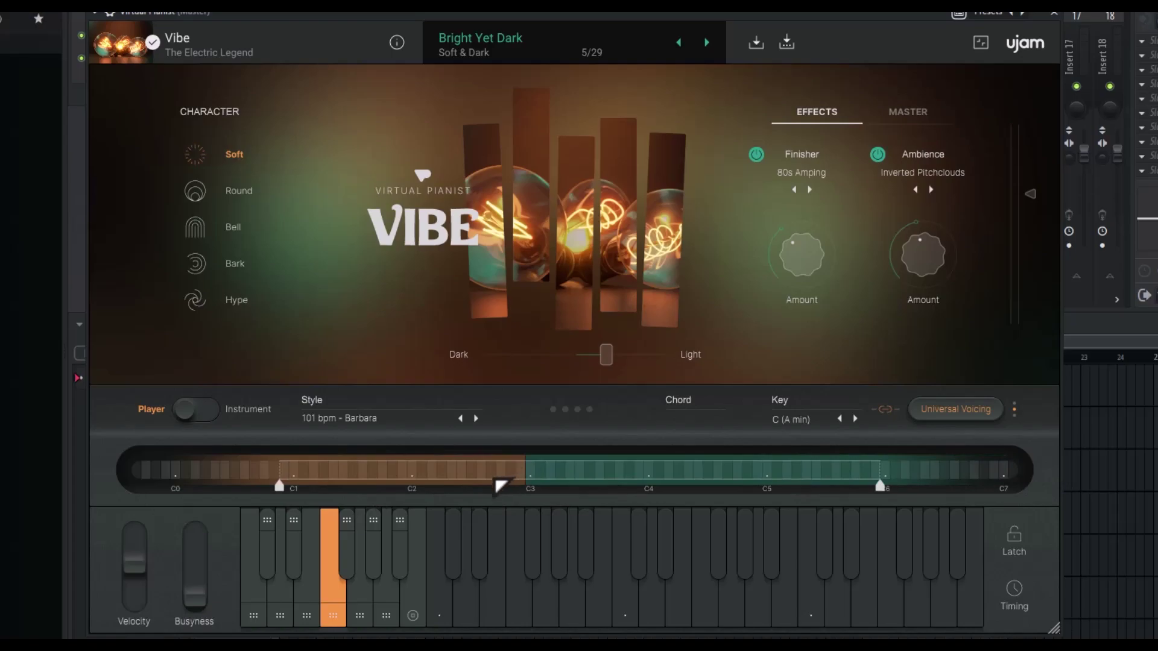
- Audition individual notes on the chord keyboard within the widened playing range
left_click(699, 622)
left_click(680, 603)
left_click(694, 591)
left_click(649, 615)
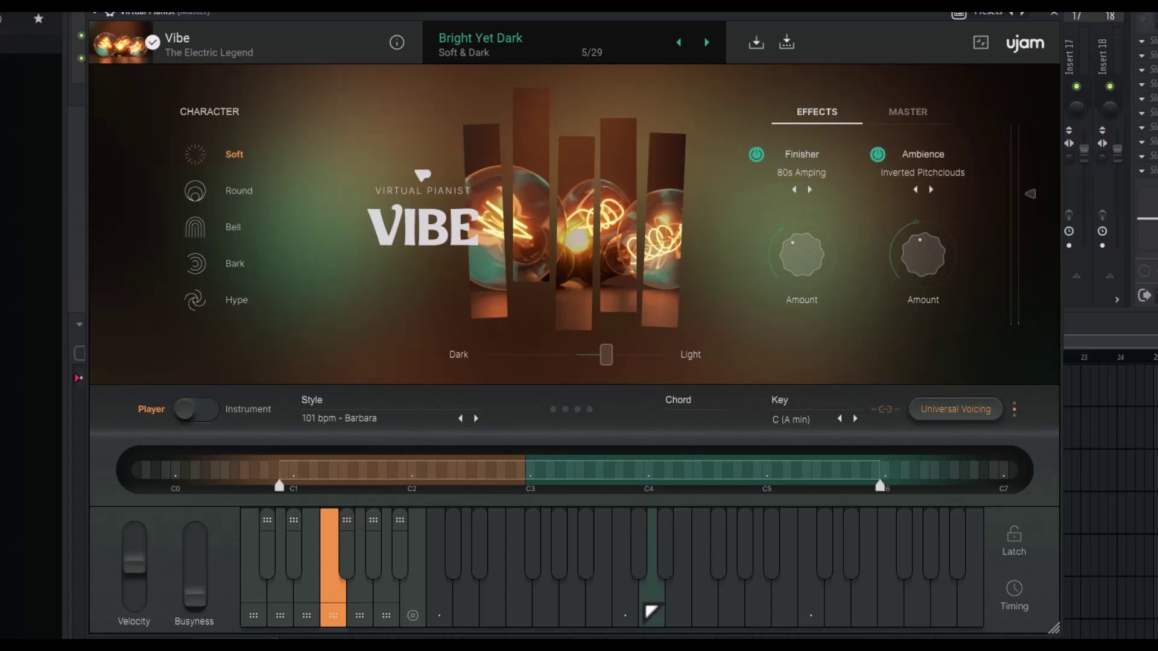
left_click_drag(644, 606, 692, 594)
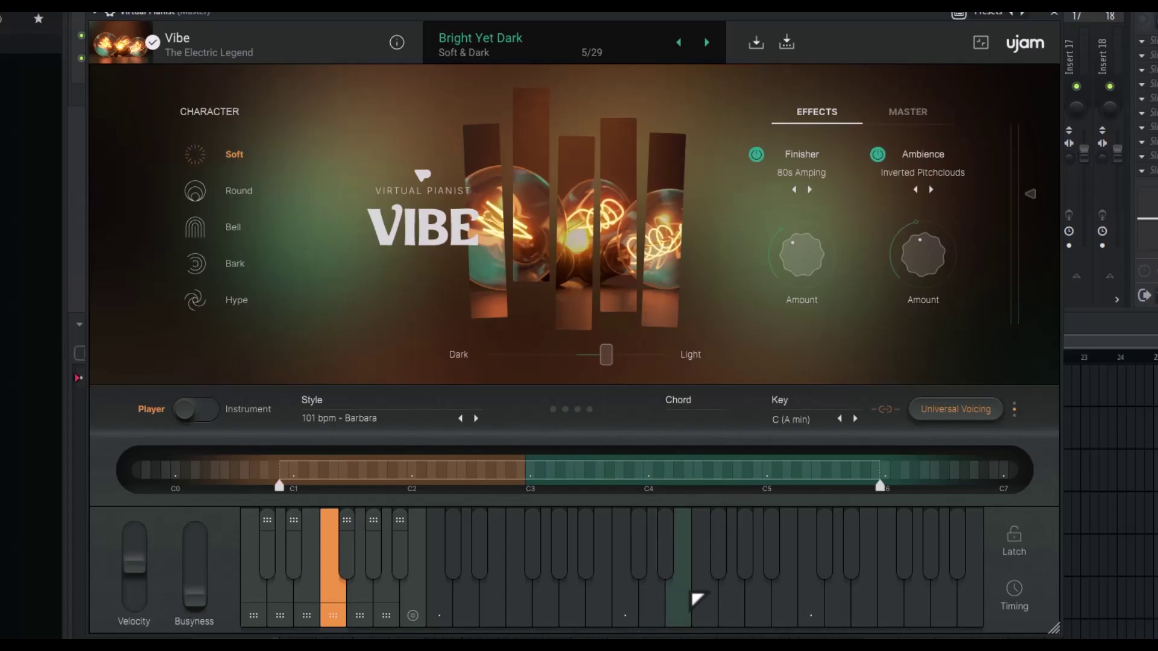
left_click(683, 609)
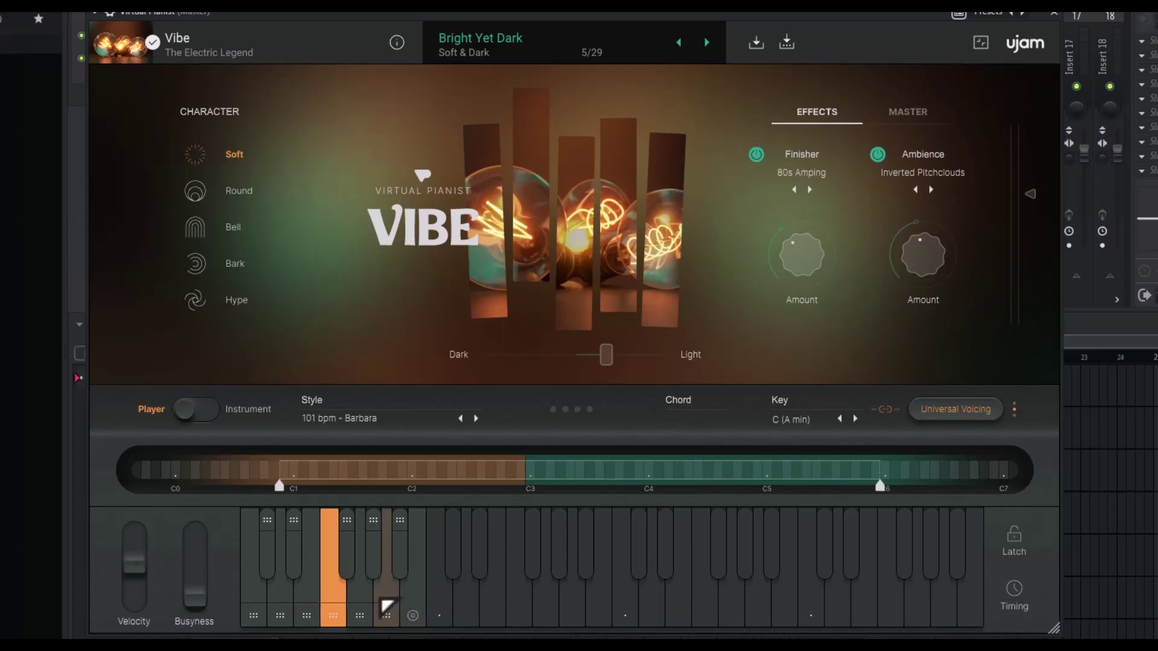
- Switch to the style phrase on the low D key, audition it with chords and stop playback
left_click(280, 606)
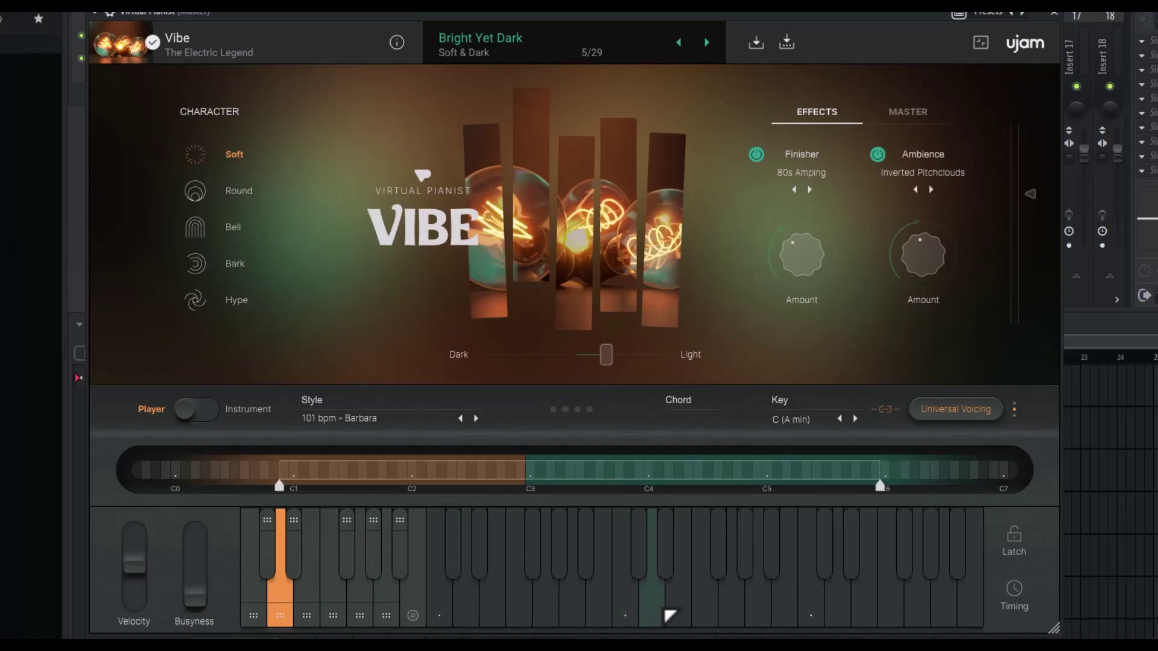
left_click(685, 616)
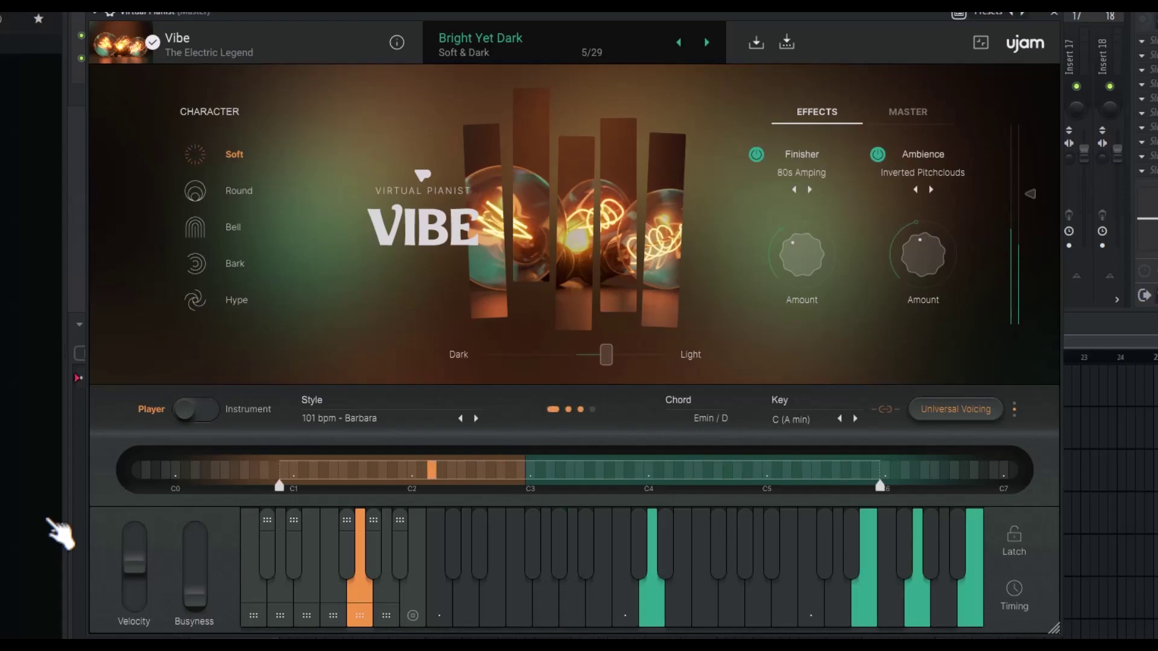
key("space")
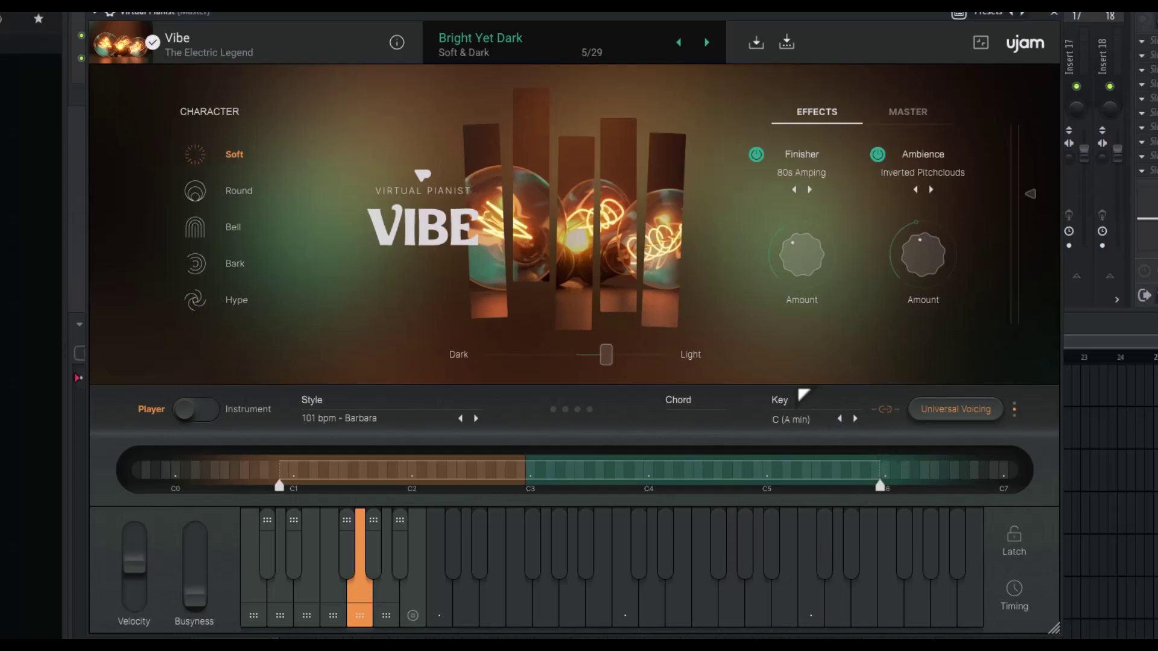
- Clear the song key selection and play a note on the chord keyboard
left_click(790, 420)
left_click(829, 438)
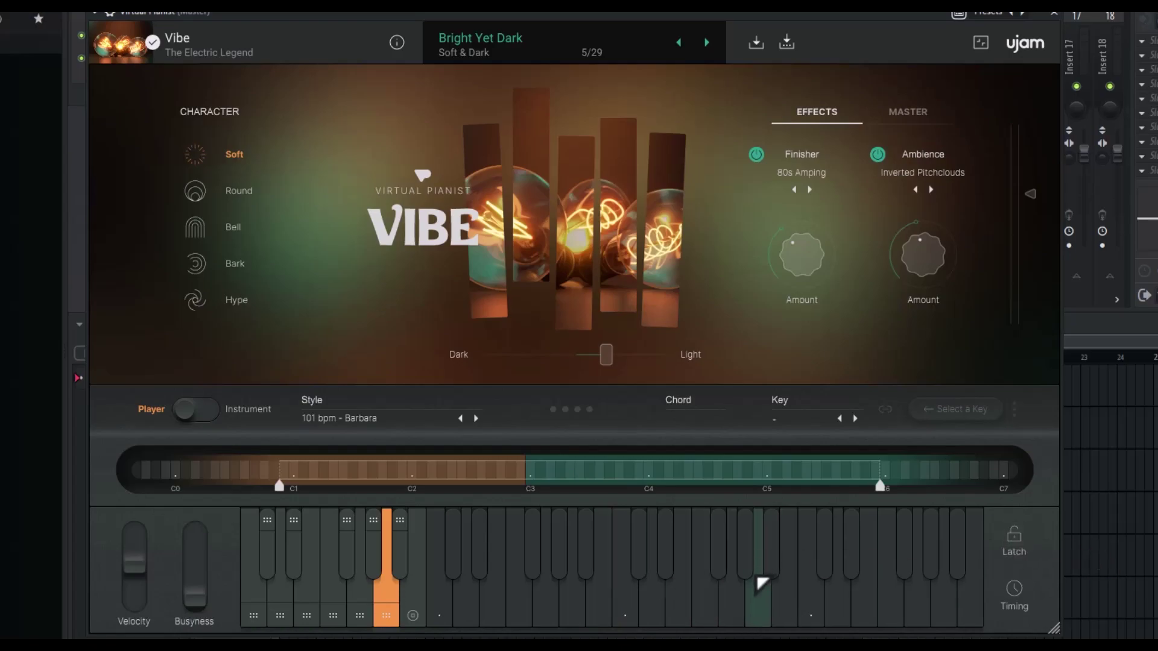
left_click(740, 610)
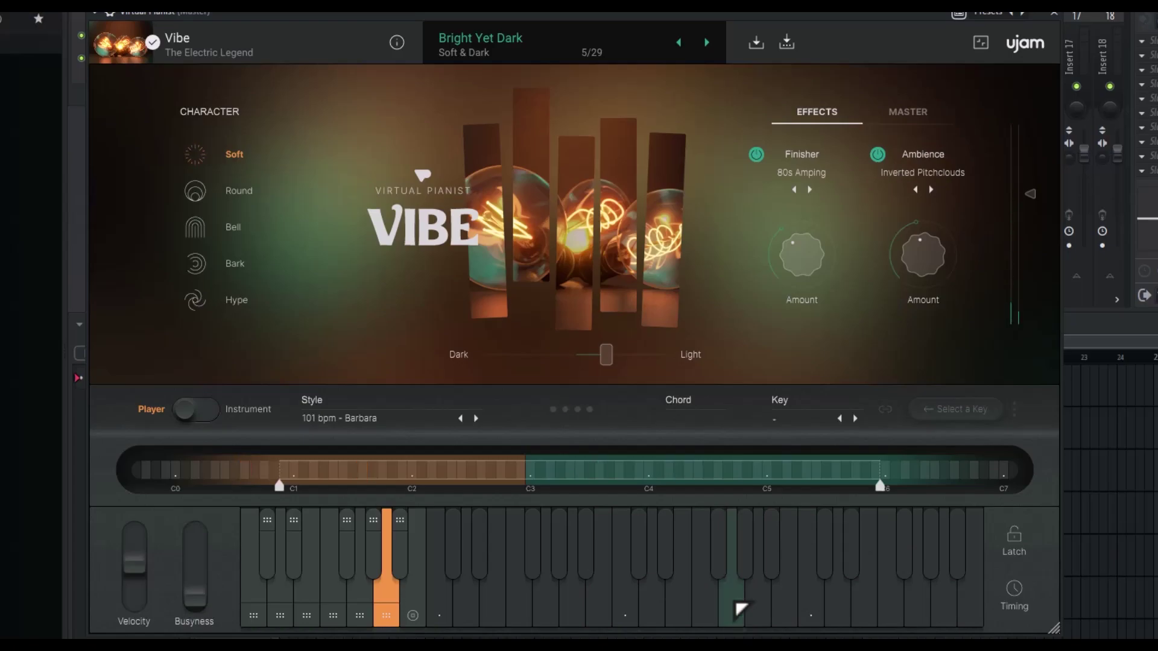
- Audition a held A note with Latch on and switch Latch back off
left_click(1013, 546)
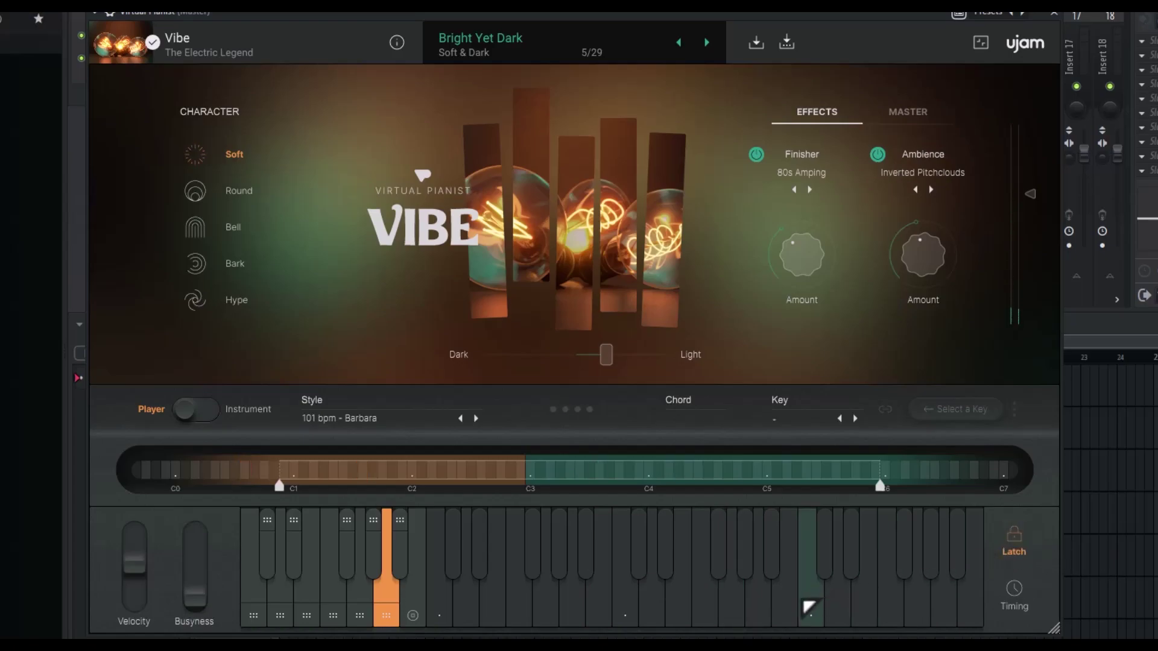
left_click(758, 609)
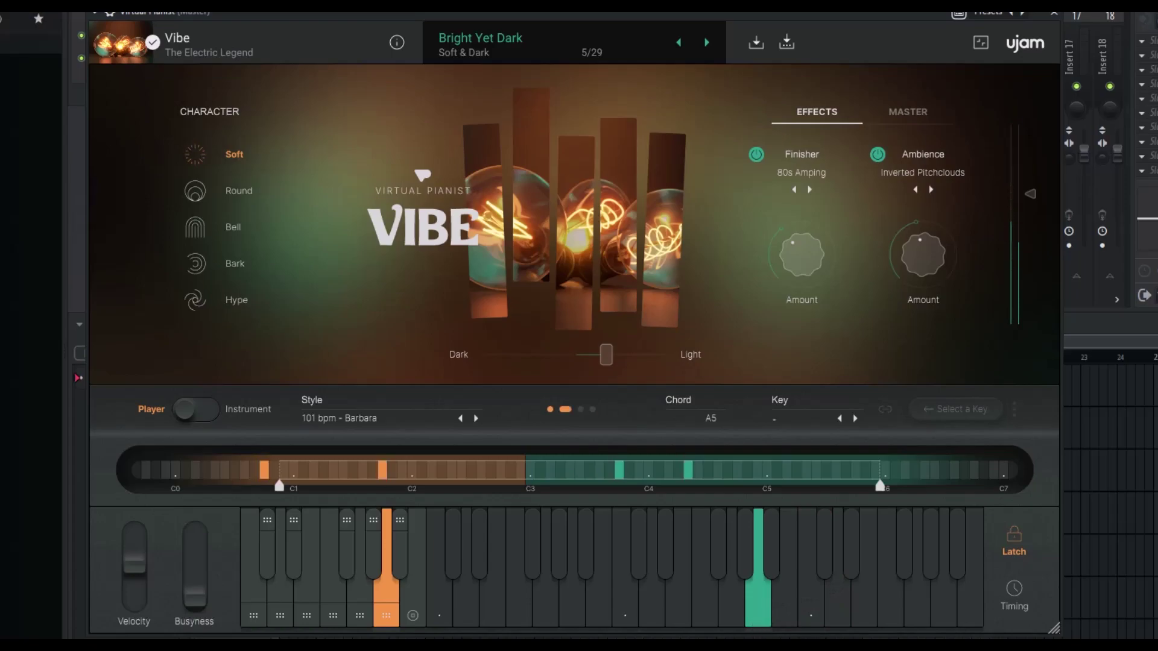
left_click(1013, 540)
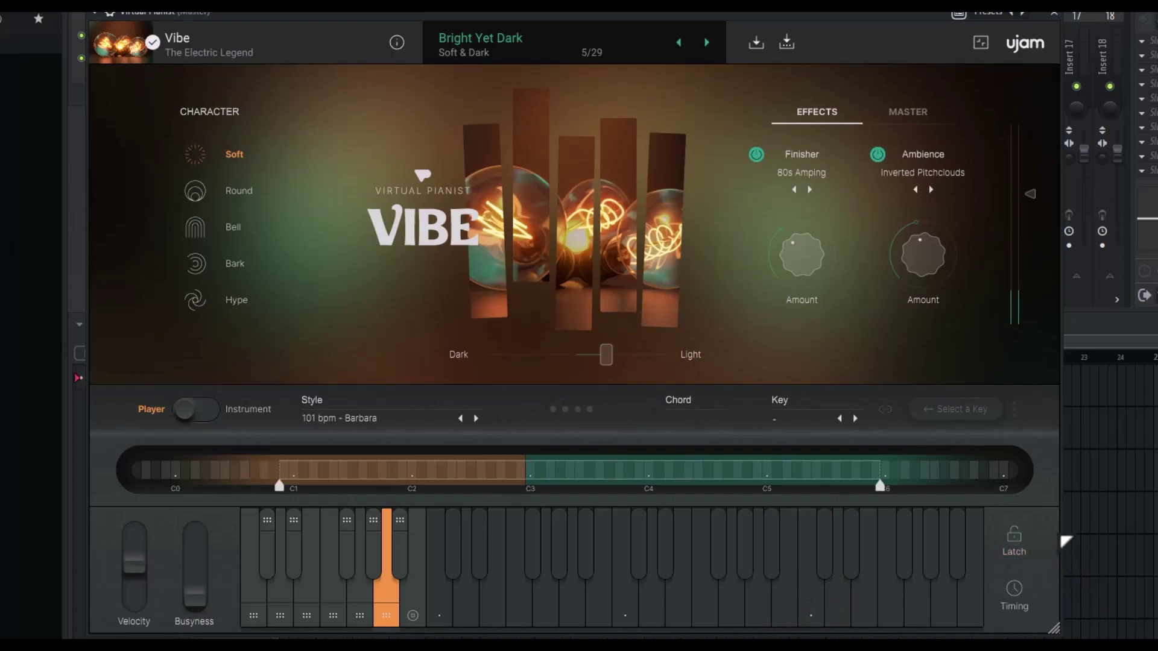
- Show the timing settings and examine the Sync and Speed options without changing them
left_click(1013, 594)
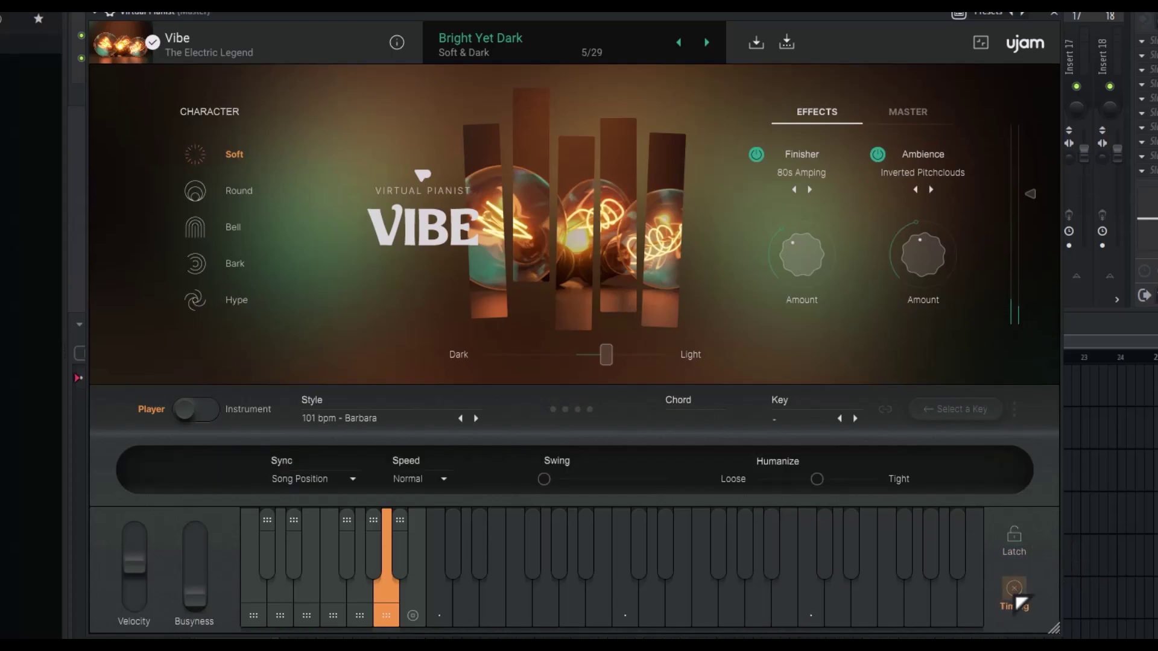
left_click(359, 486)
left_click(383, 478)
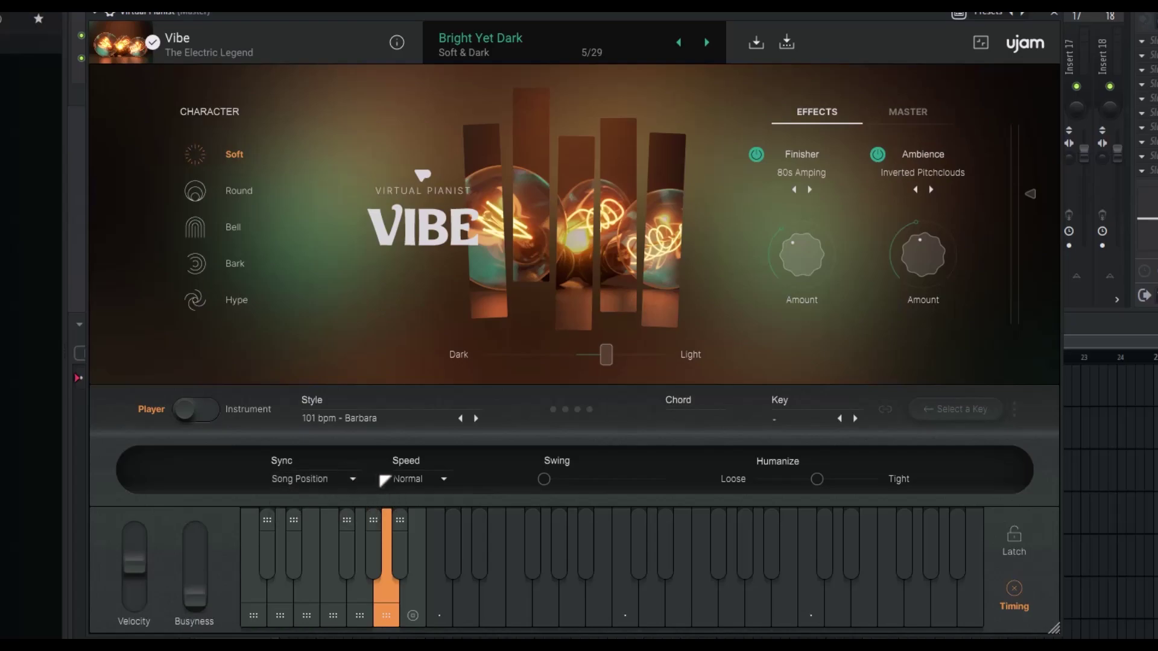
left_click(440, 481)
left_click(1047, 533)
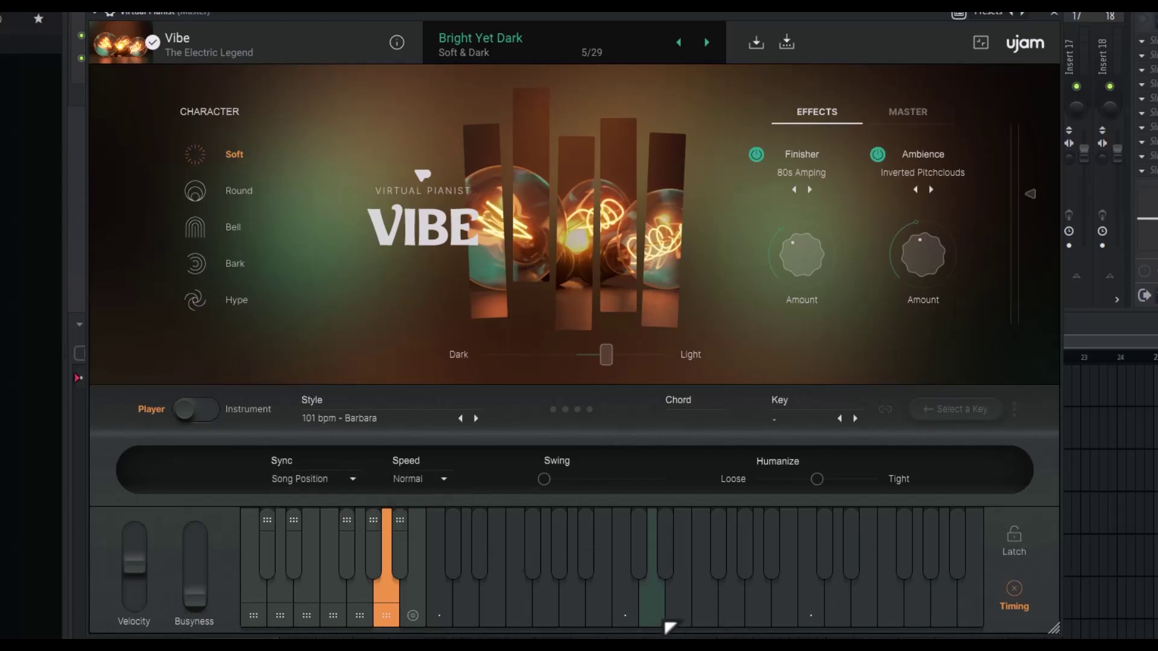
- Latch a phrase and compare Half and the other alternative Speed option on it, returning Speed to Normal
left_click(1013, 538)
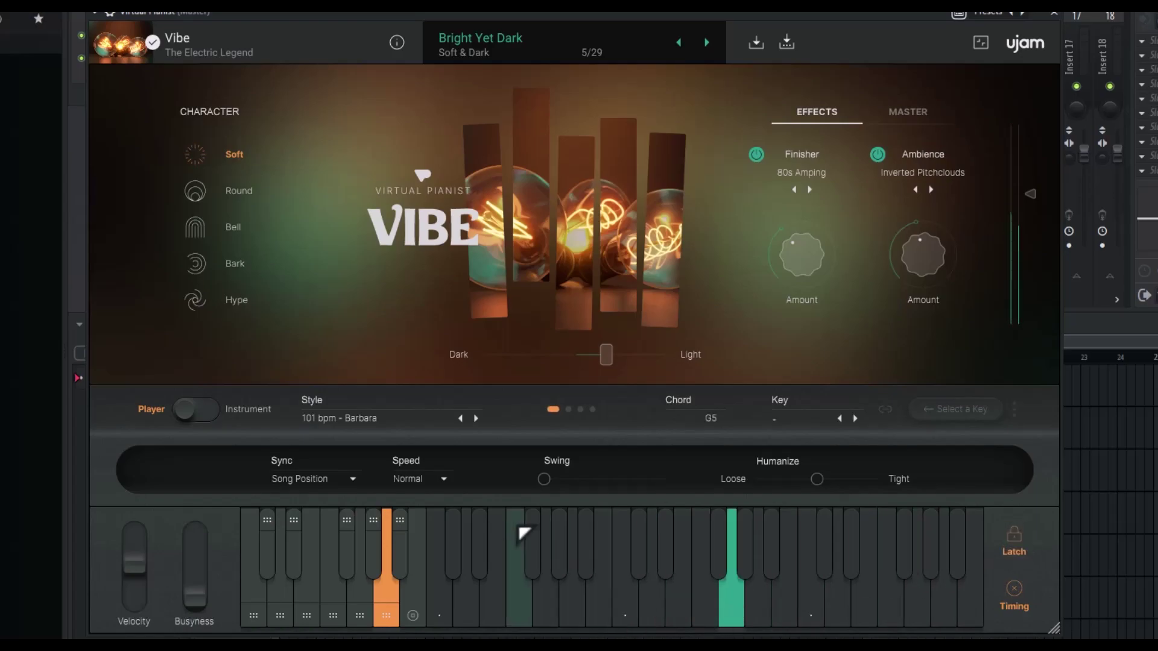
left_click(440, 479)
left_click(451, 496)
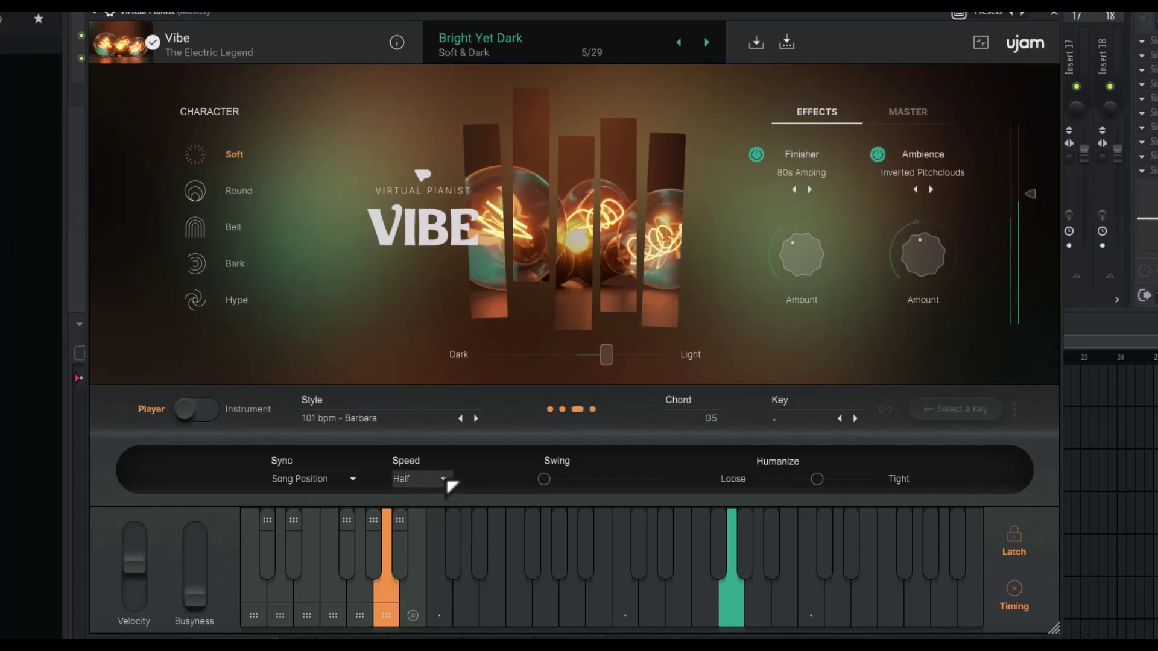
left_click(447, 482)
left_click(440, 529)
left_click(445, 484)
left_click(458, 512)
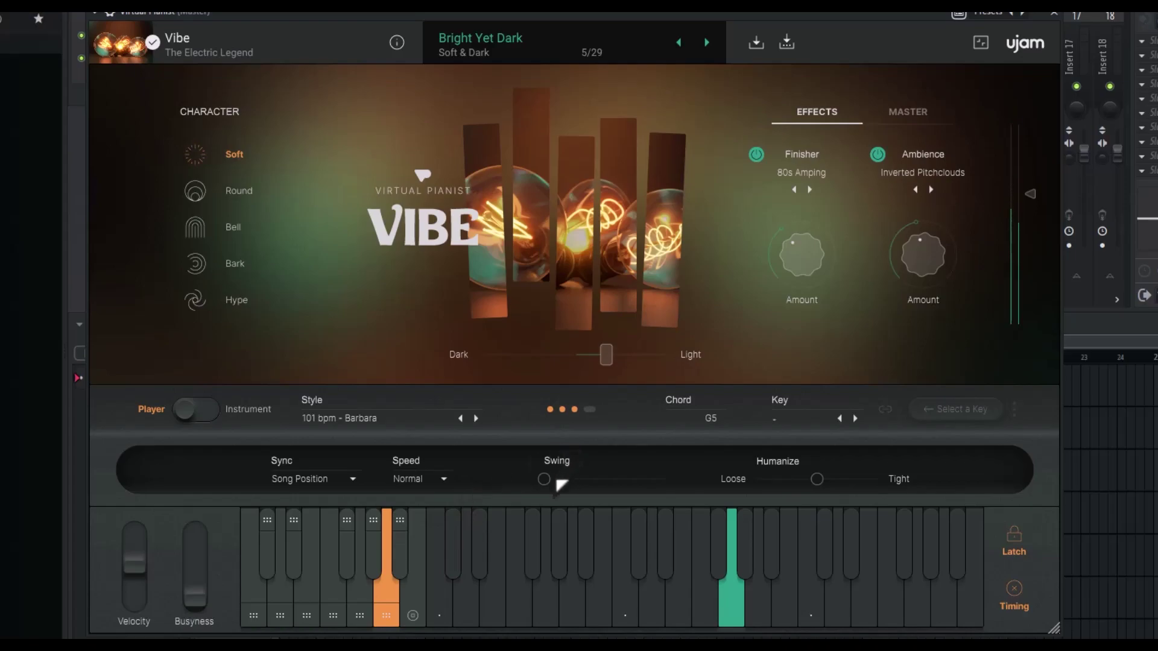
- Raise Swing to its maximum, nudge Humanize slightly towards Tight and end the latched playback
left_click_drag(545, 480, 665, 478)
mouse_move(820, 481)
left_mouse_down()
mouse_move(770, 492)
mouse_move(906, 485)
mouse_move(822, 483)
left_mouse_up()
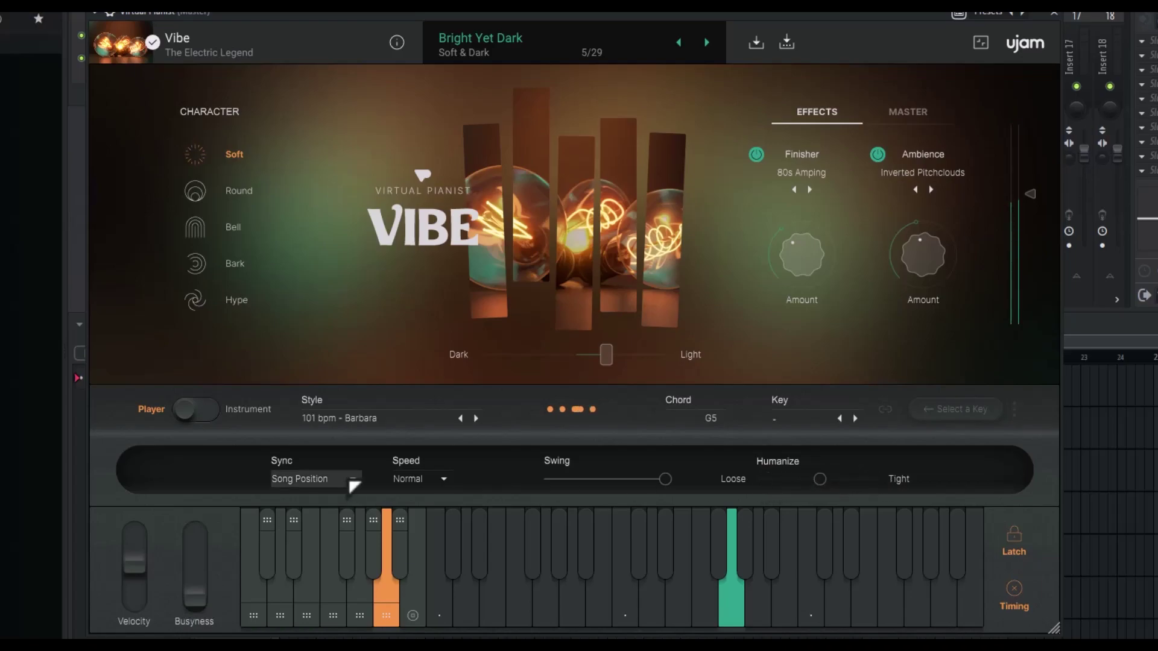
left_click(1013, 542)
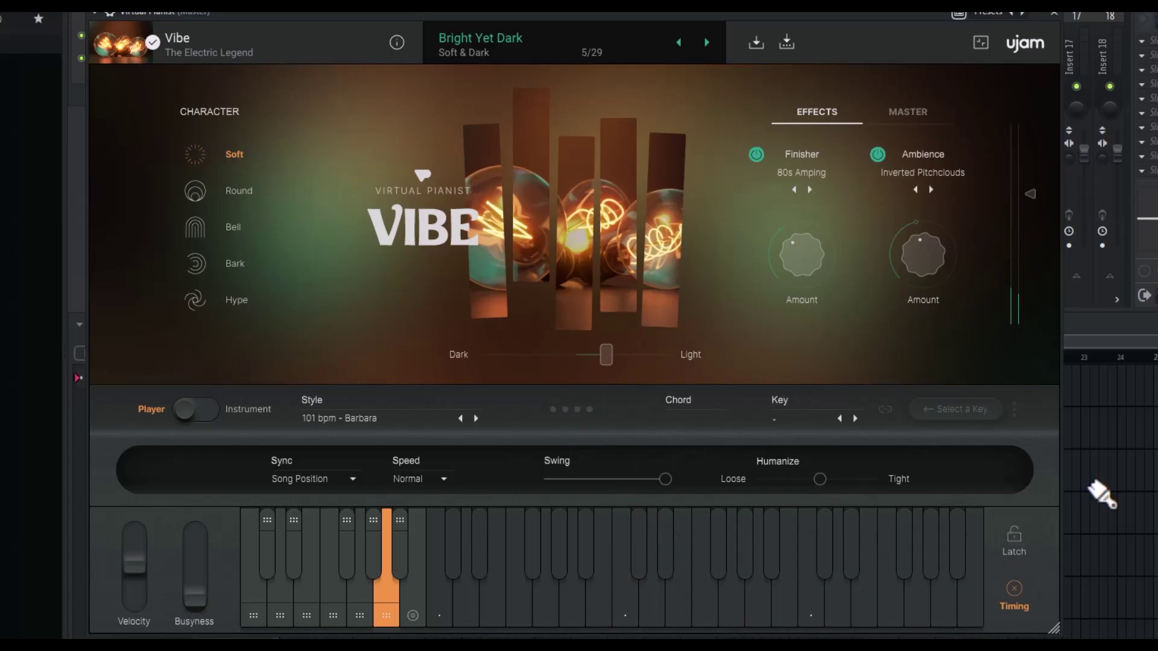
- Switch Latch on and back off and hide the timing settings
left_click(1019, 538)
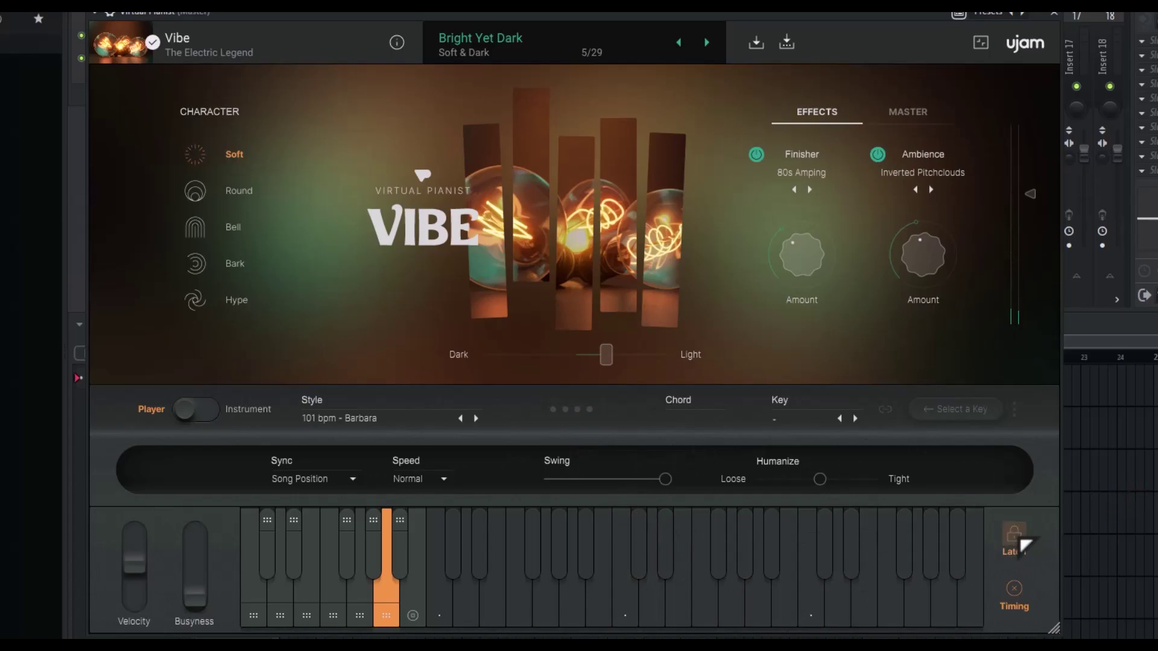
left_click(1020, 538)
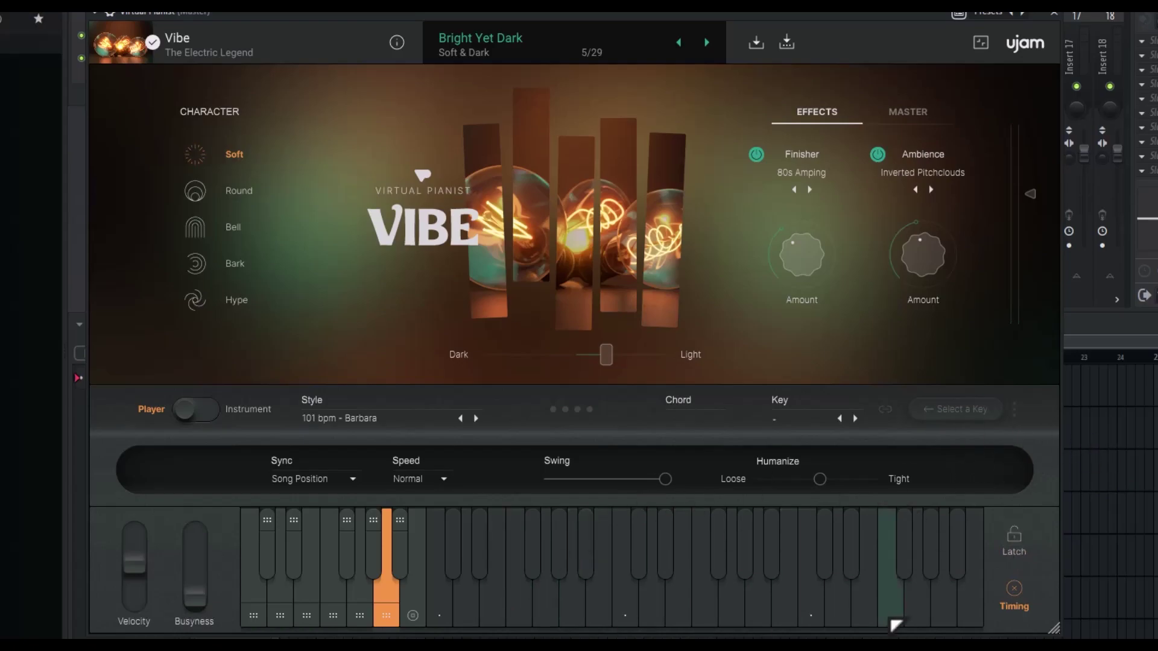
left_click(1020, 591)
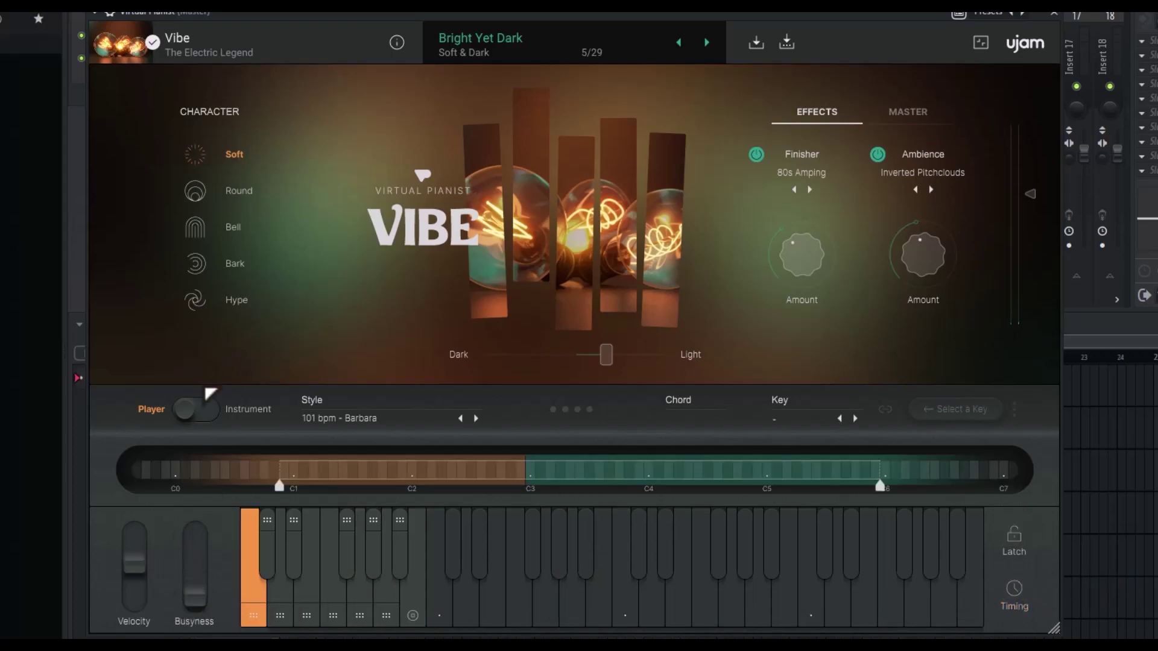
- Audition chords in Instrument mode, return to Player mode and try to resize the plugin window
left_click(200, 410)
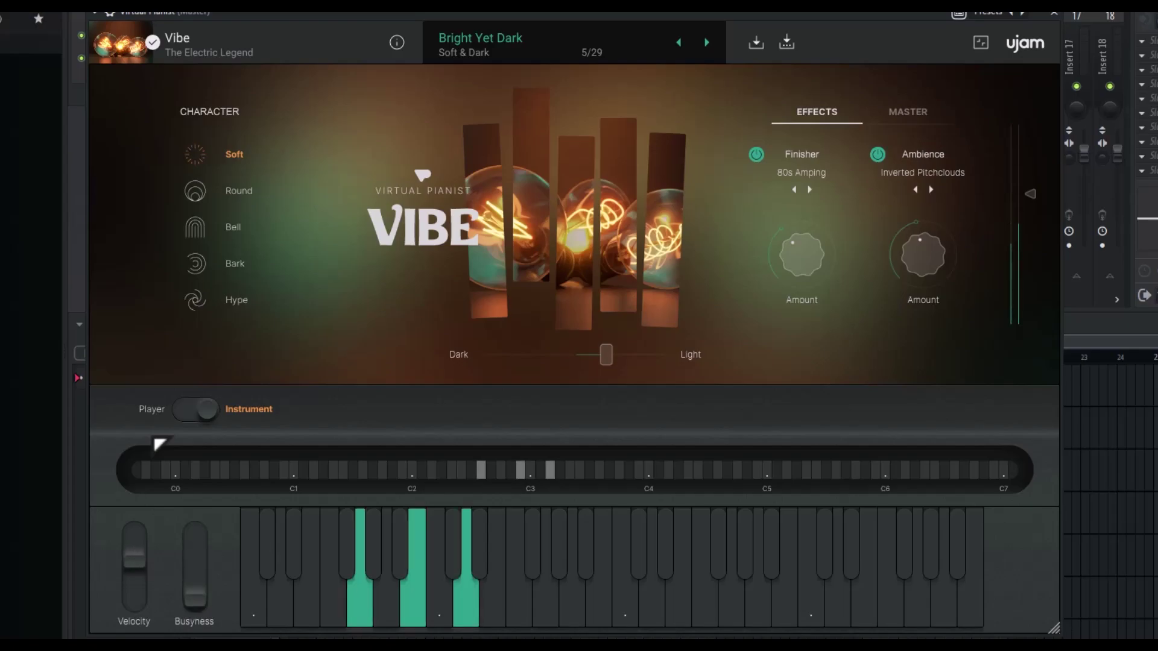
left_click(207, 409)
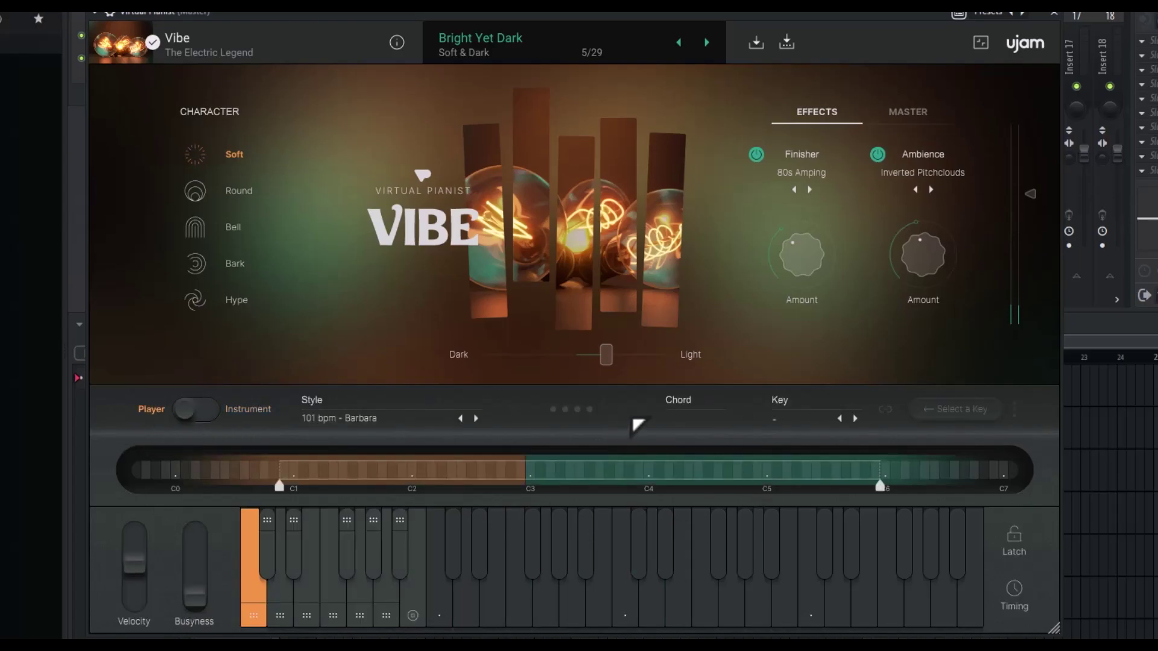
left_click_drag(1059, 634, 1121, 568)
- Show the Master controls, sweep Dynamics down to 8 % and back up, and try the Tune control
left_click(907, 112)
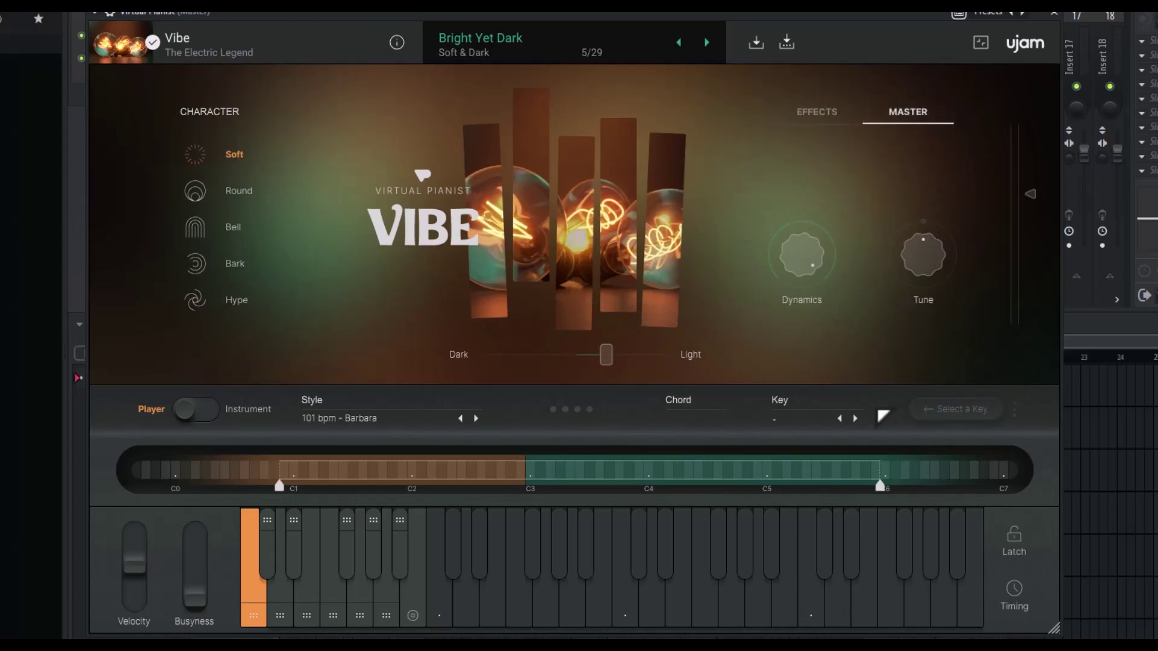
mouse_move(816, 224)
left_click_drag(806, 258, 802, 375)
left_click_drag(824, 250, 820, 302)
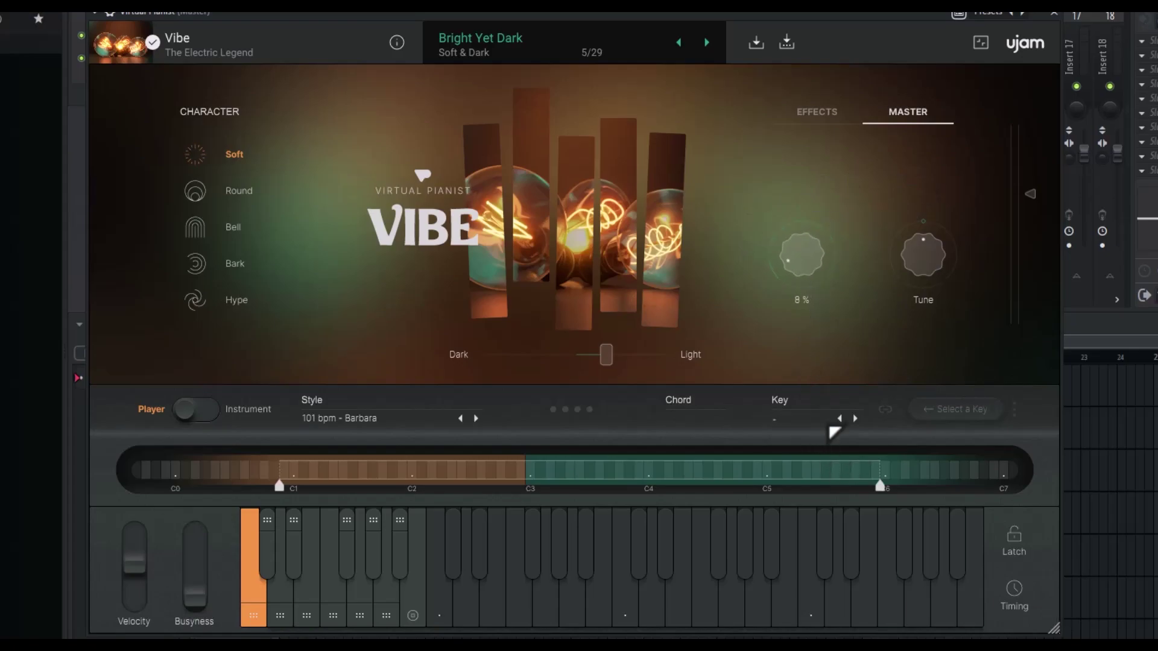
left_click_drag(837, 427, 856, 328)
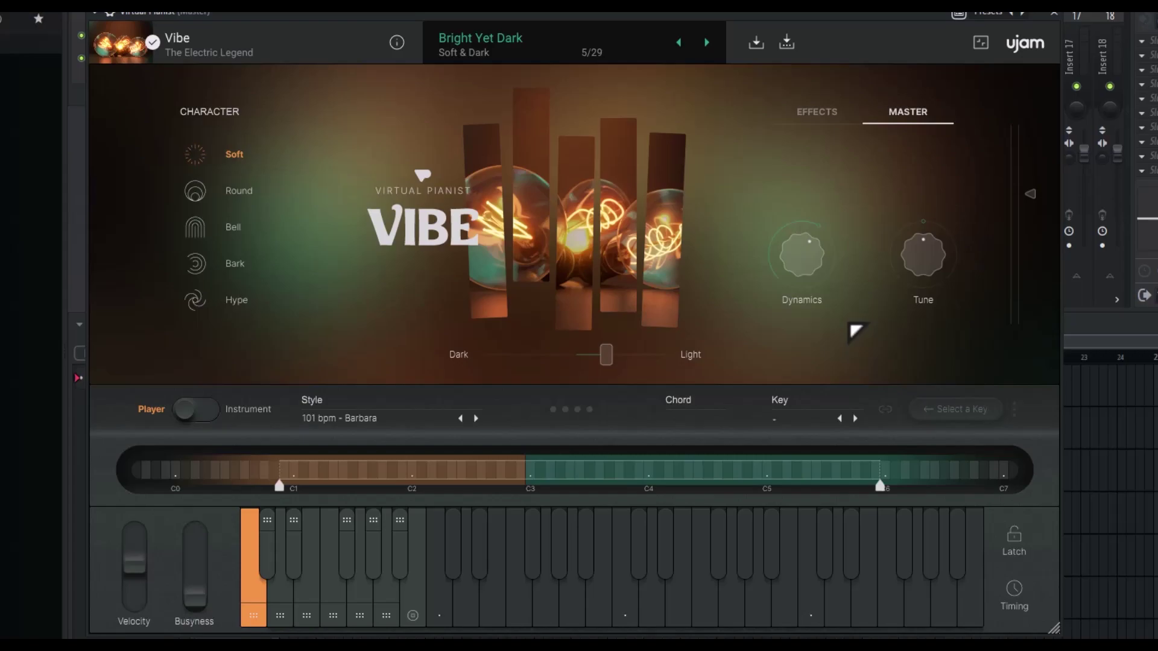
mouse_move(808, 245)
left_mouse_down()
mouse_move(816, 422)
mouse_move(827, 248)
mouse_move(824, 258)
left_mouse_up()
left_click_drag(934, 263, 949, 290)
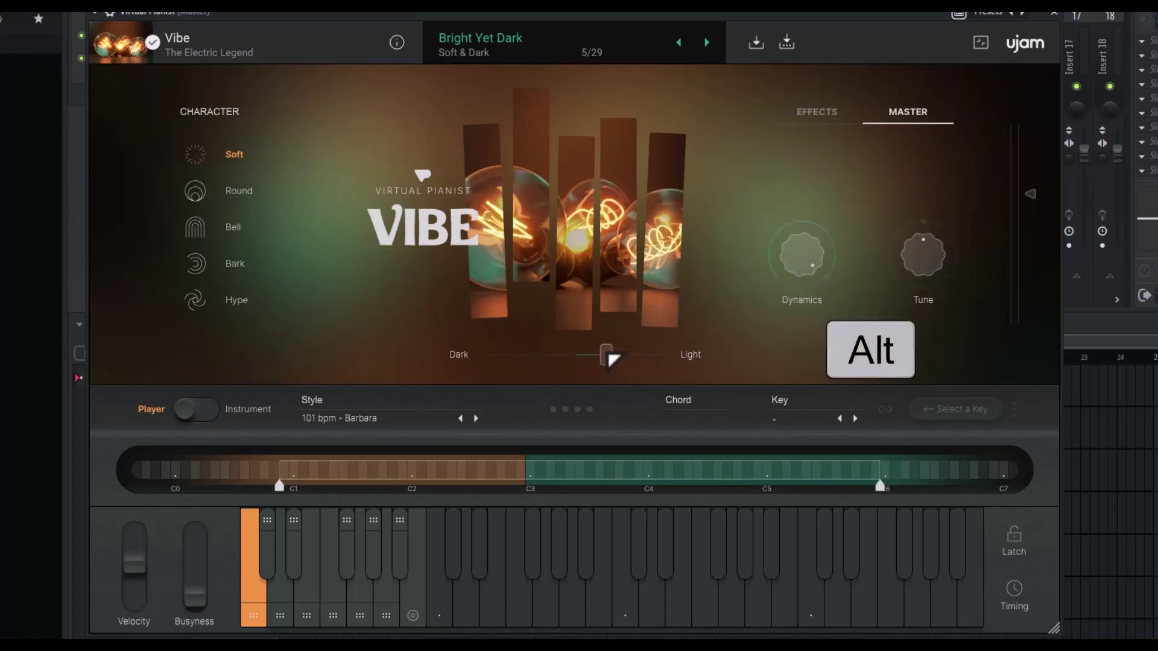
- Reset the Dark/Light tone slider to its centre and play a note with Latch on
left_click_drag(610, 352, 563, 356)
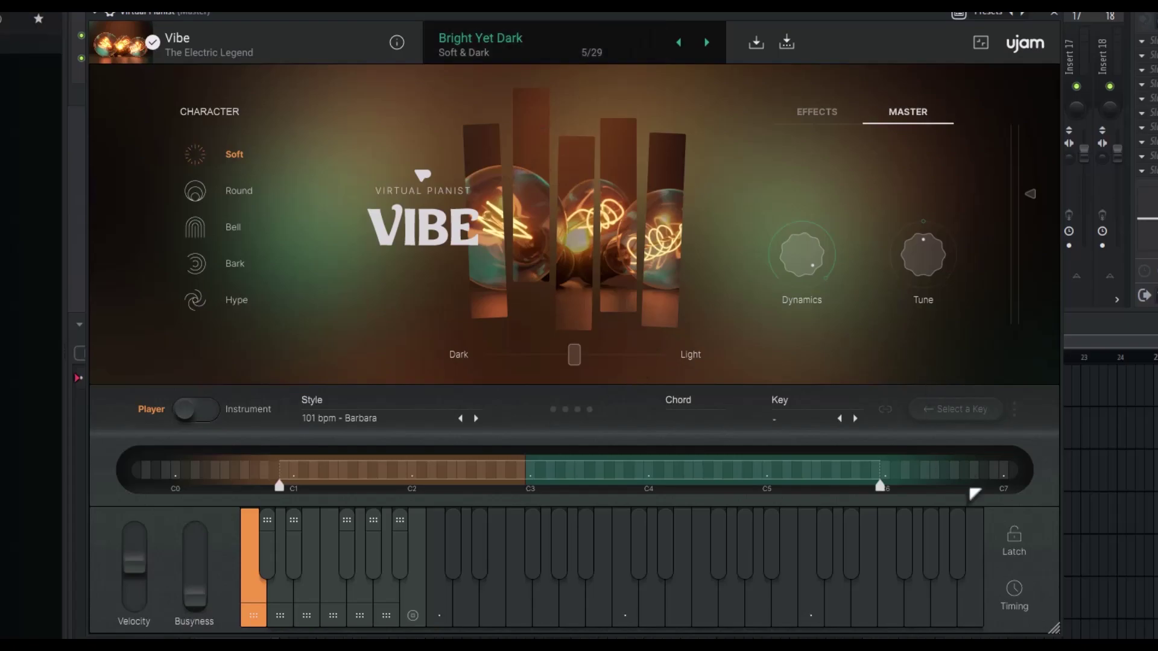
left_click(1014, 540)
left_click(552, 573)
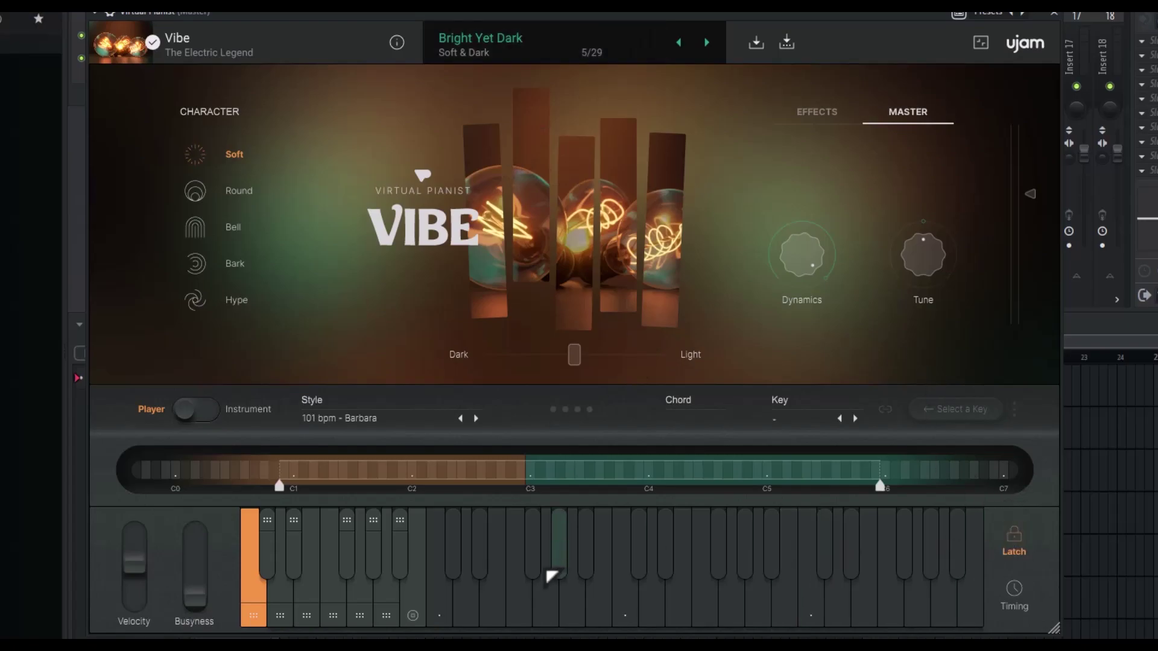
- Load the Pick A Key preset from the Introduction category and return to the main view
left_click(717, 51)
left_click(694, 154)
left_click(860, 154)
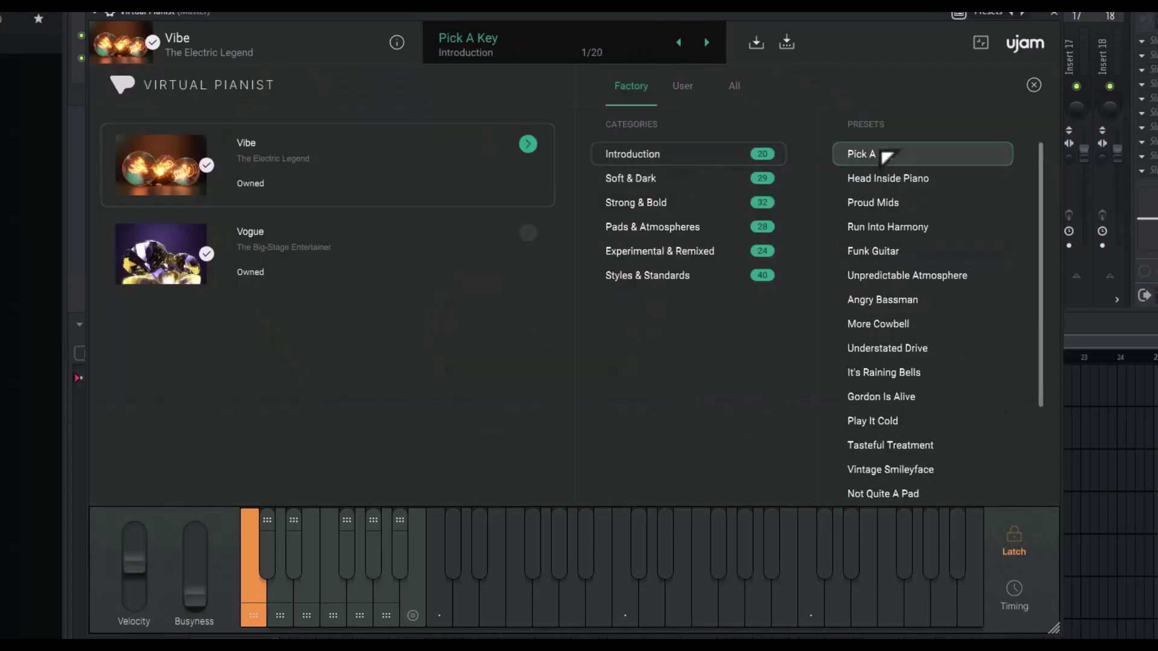
left_click(1034, 84)
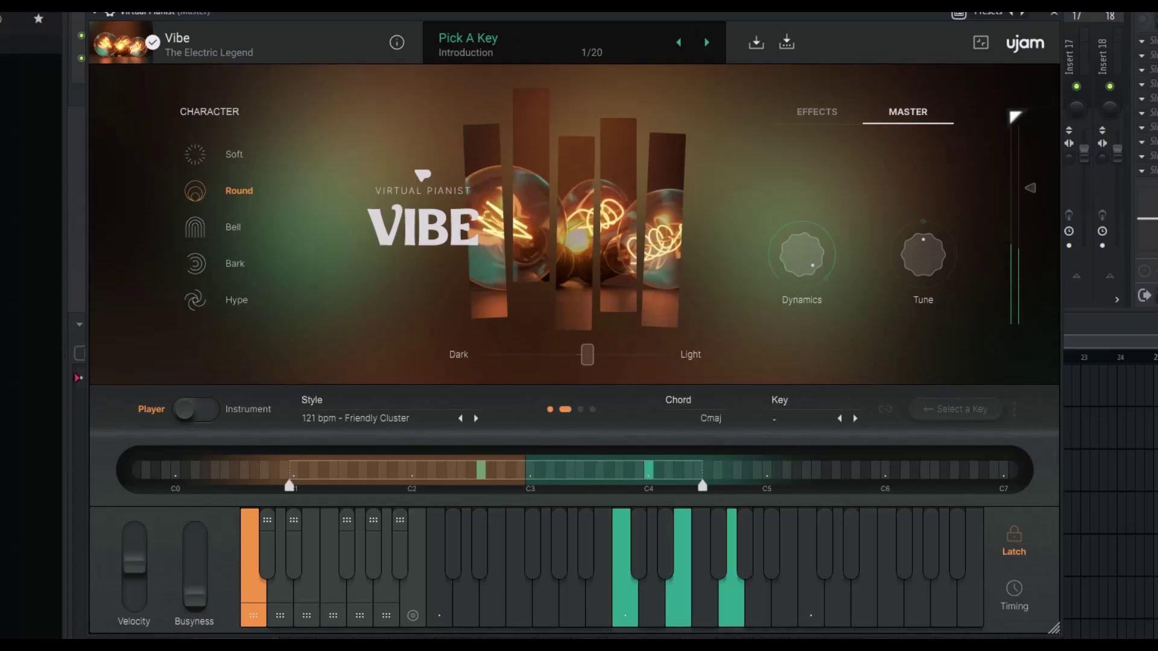
- Audition the Introduction presets one by one from Head Inside Piano through to Unpredictable Atmosphere
left_click(706, 42)
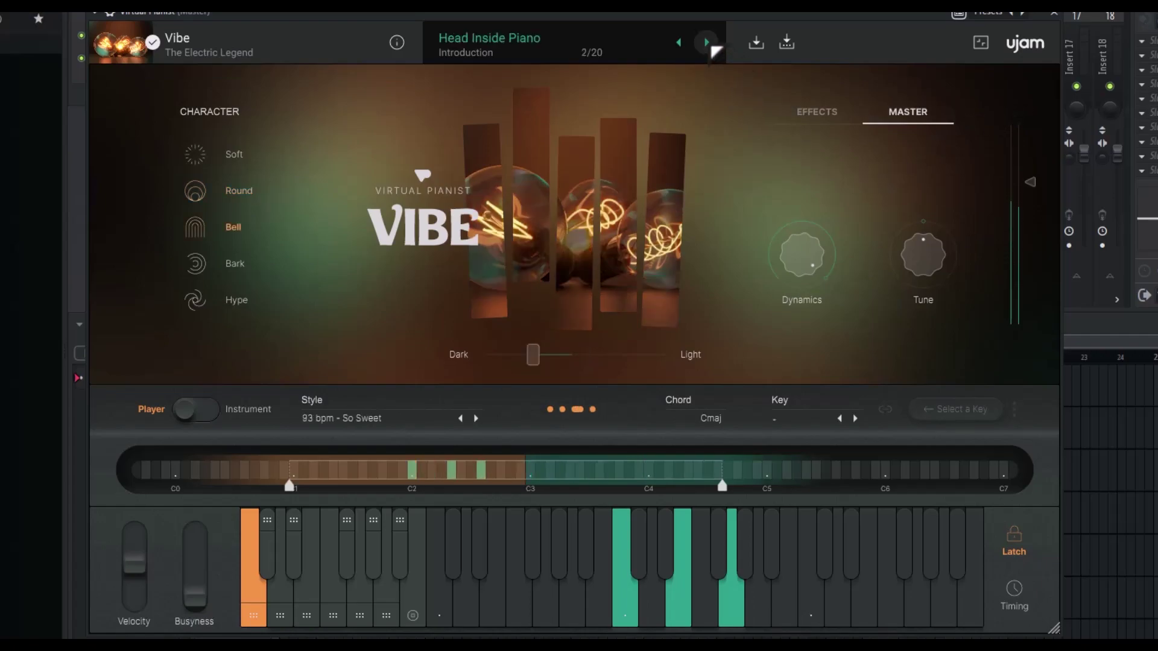
left_click(706, 43)
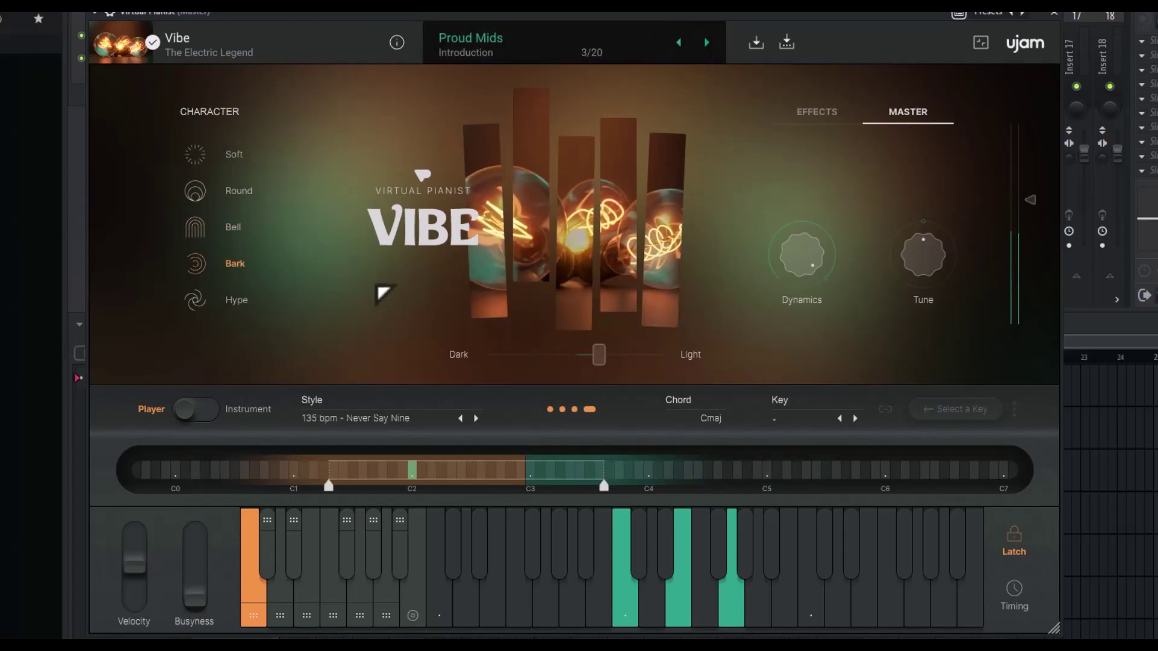
left_click(706, 42)
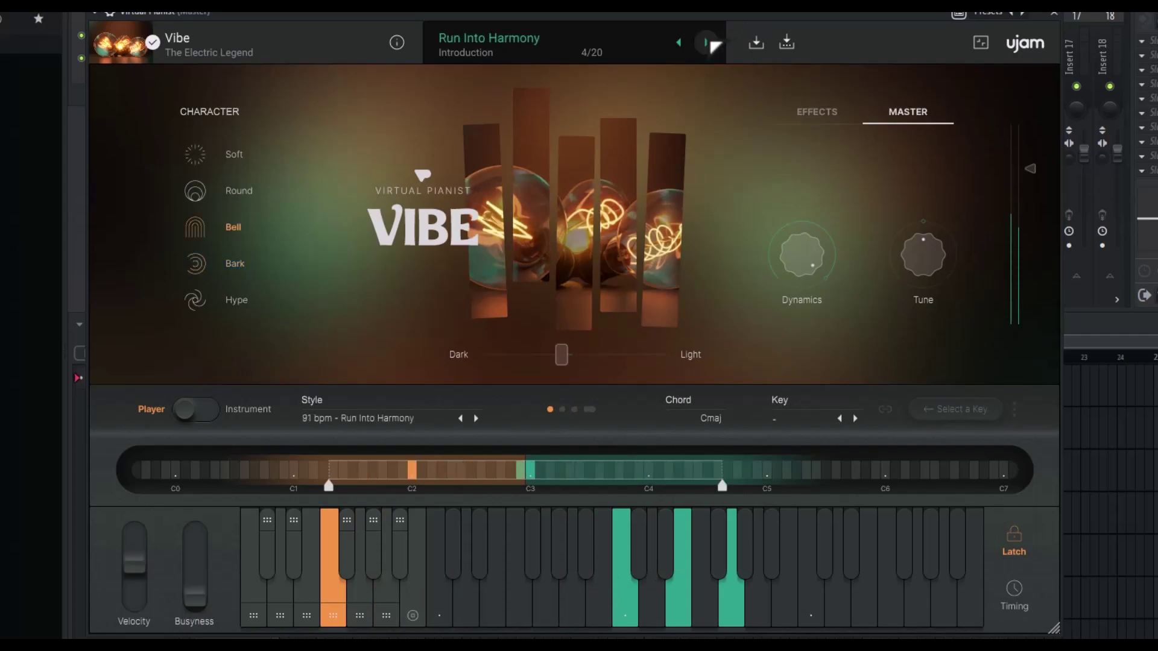
left_click(710, 41)
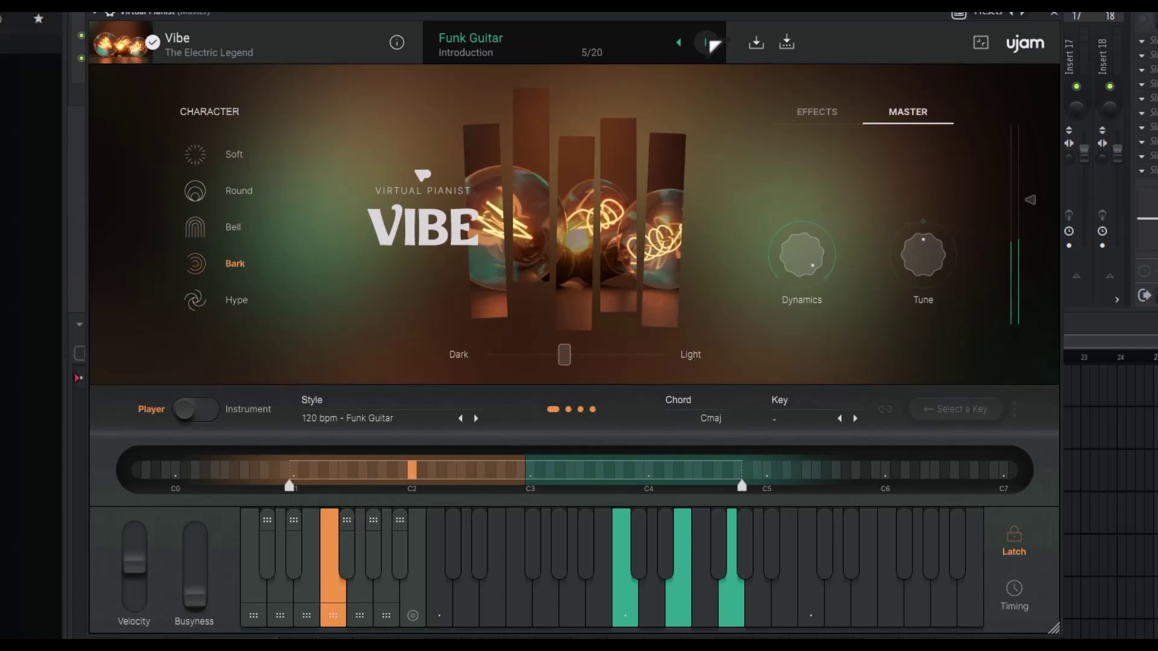
left_click(709, 43)
- Load the Bellular Tubes preset from the Soft & Dark category and close the preset browser
left_click(651, 57)
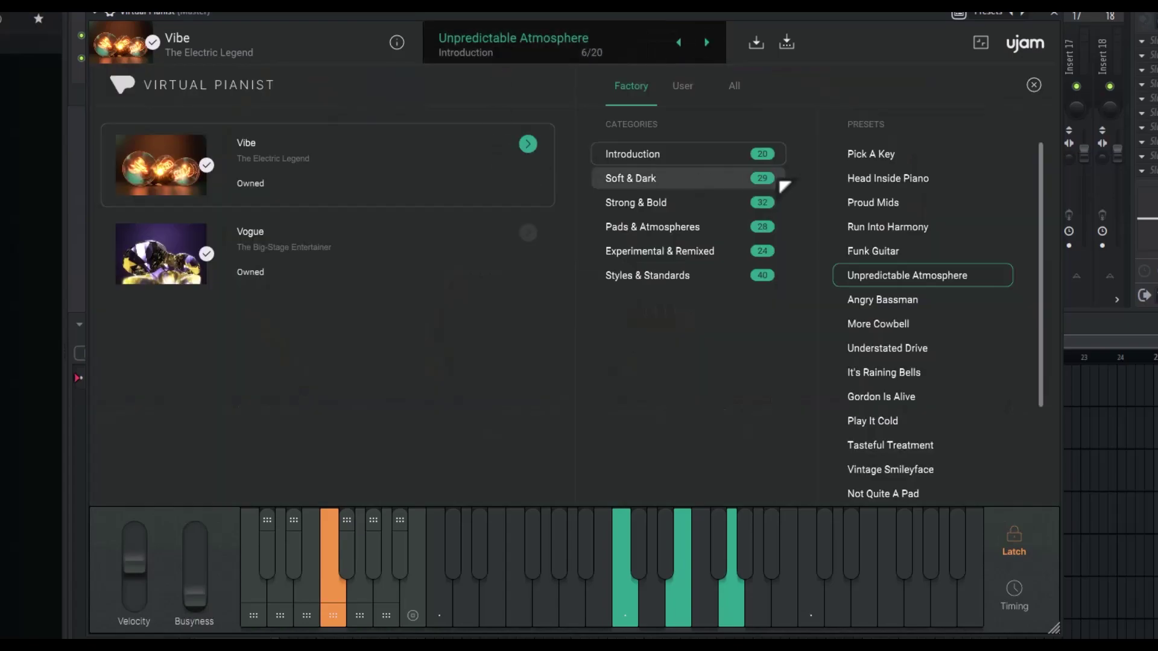
left_click(727, 181)
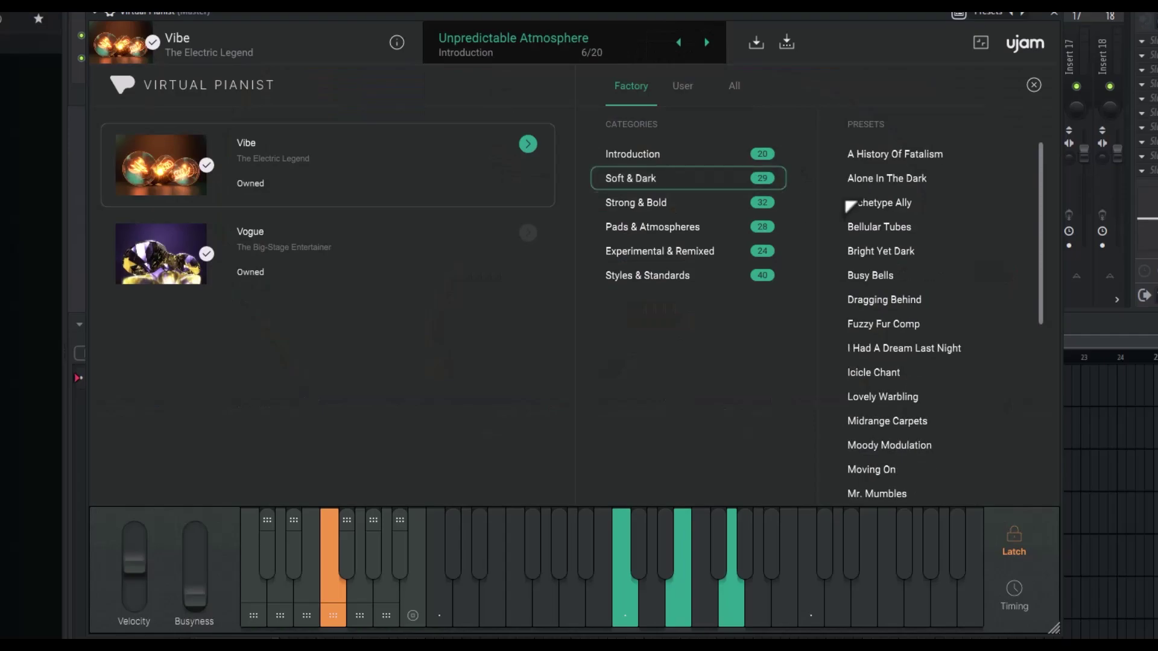
left_click(894, 227)
left_click(1033, 84)
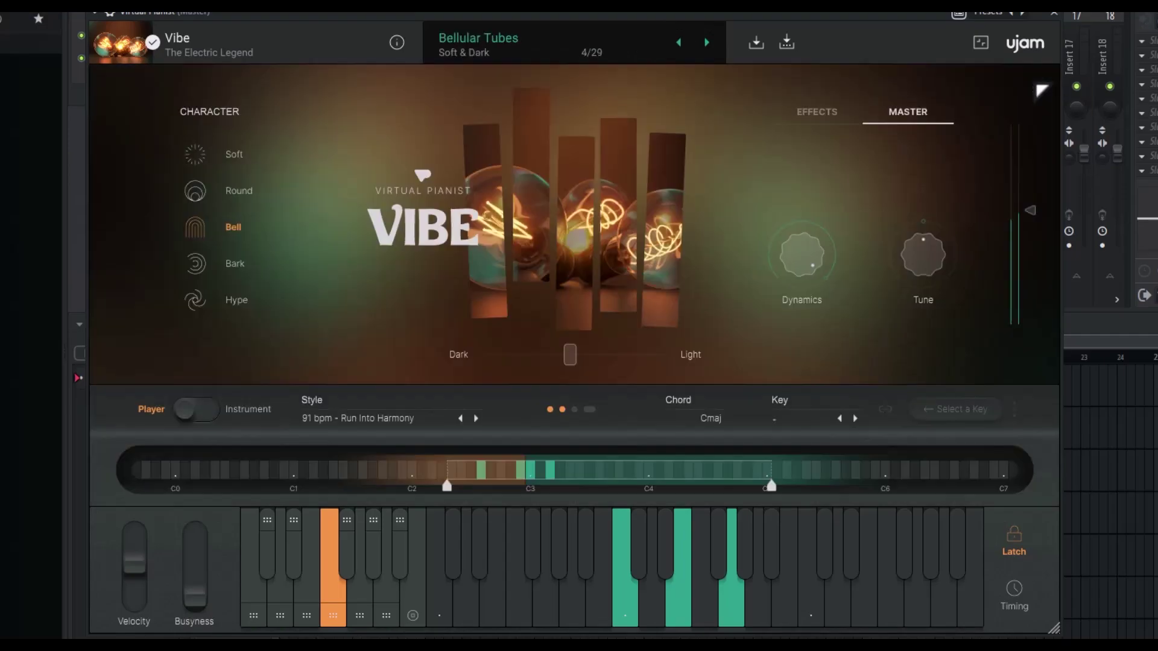
- Audition the Soft & Dark presets in order from Bright Yet Dark through to Icicle Chant
left_click(714, 44)
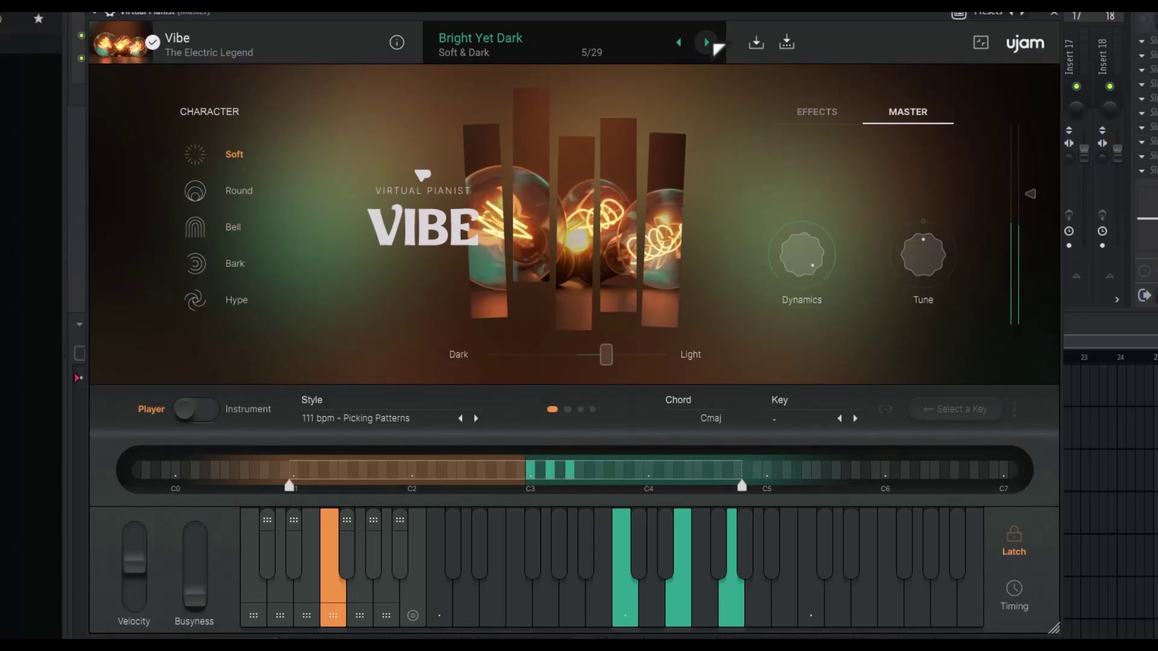
left_click(715, 44)
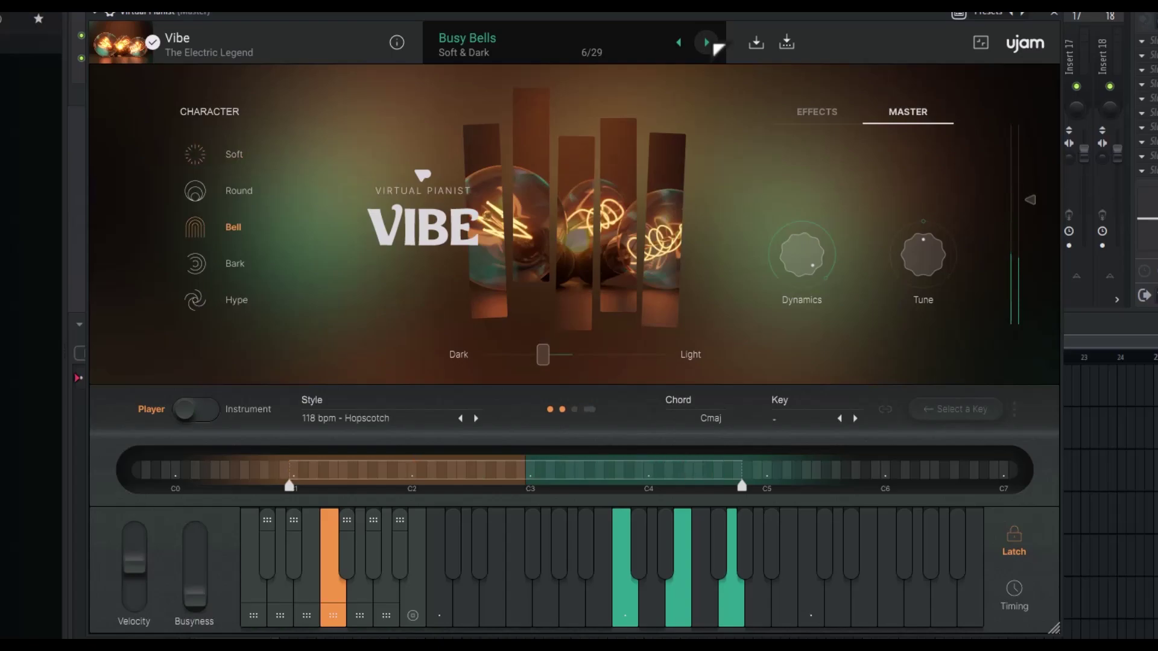
left_click(715, 44)
left_click(715, 44)
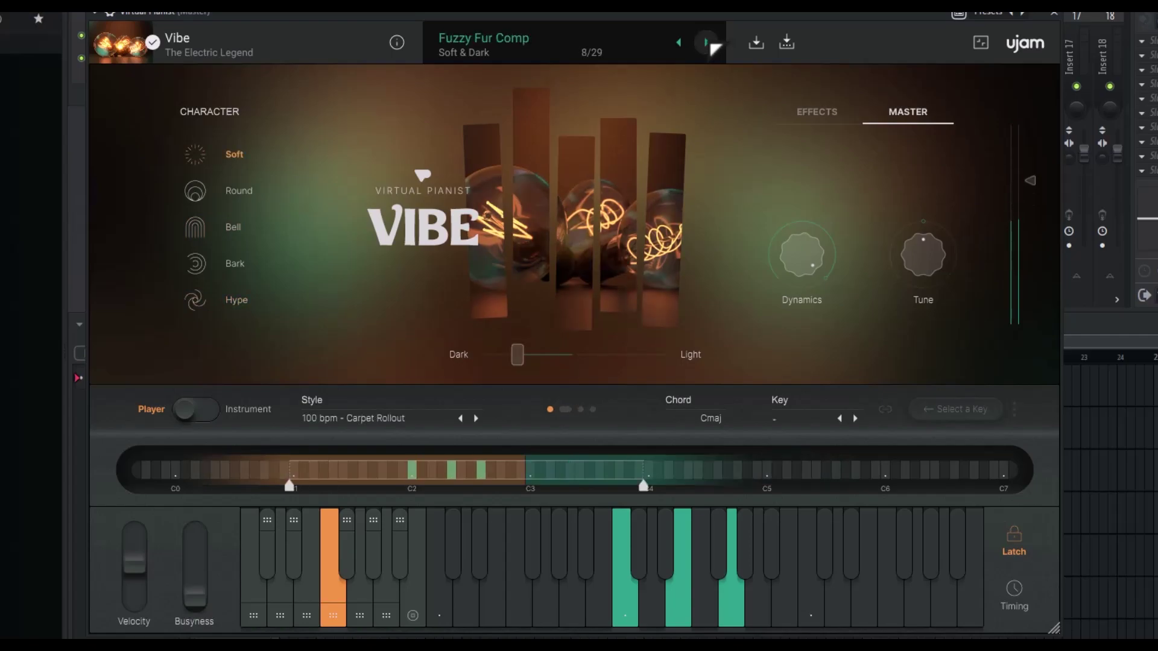
left_click(713, 45)
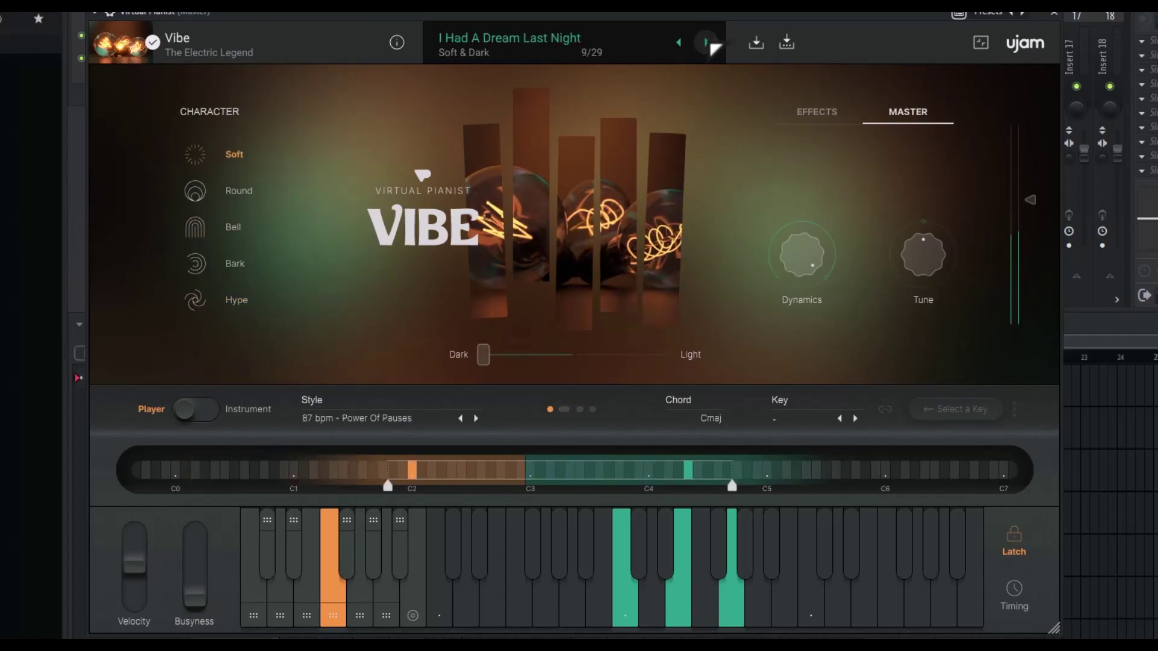
left_click(713, 44)
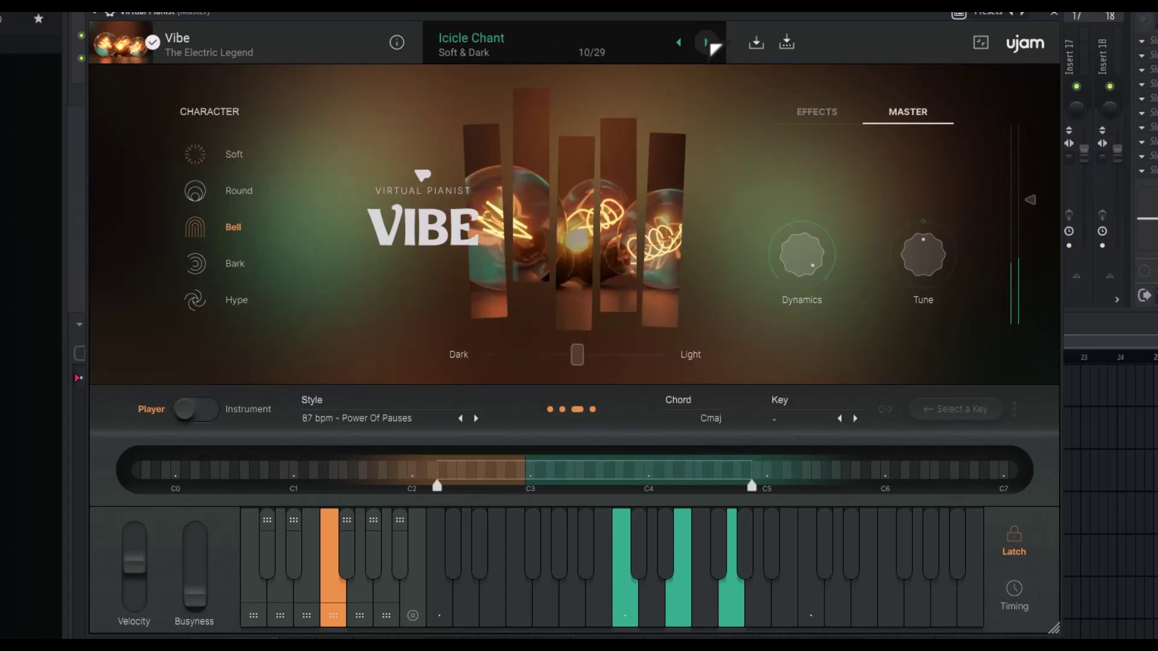
- Load the Angry Bassman preset from the Strong & Bold category and close the preset browser
left_click(660, 46)
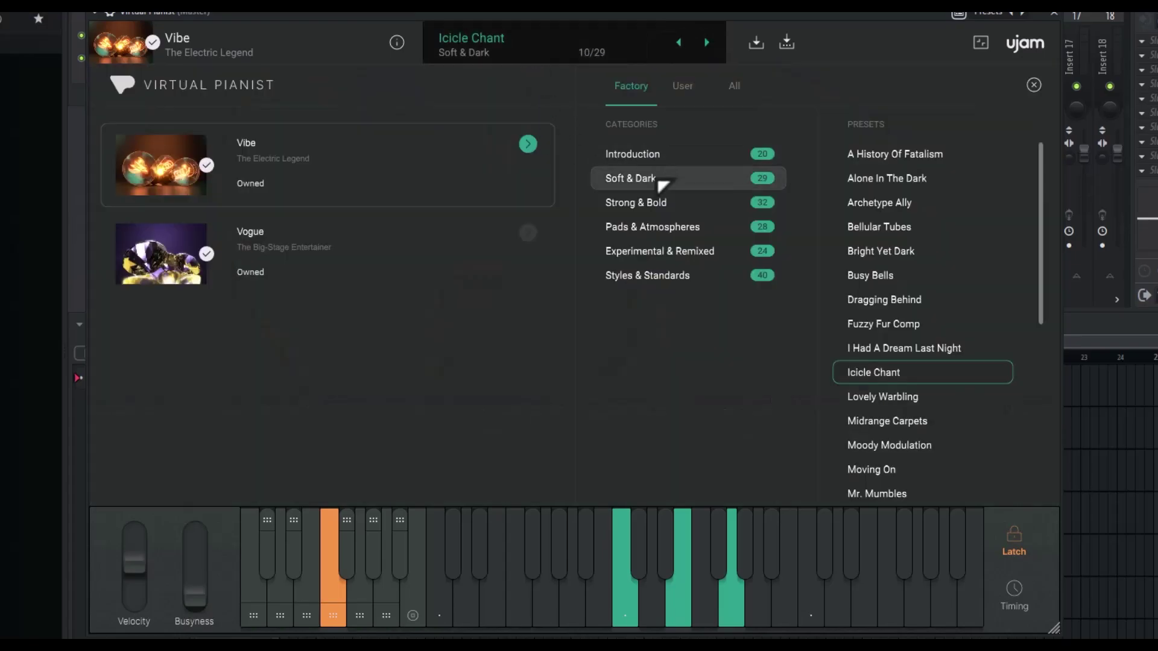
left_click(703, 211)
left_click(871, 155)
left_click(1033, 84)
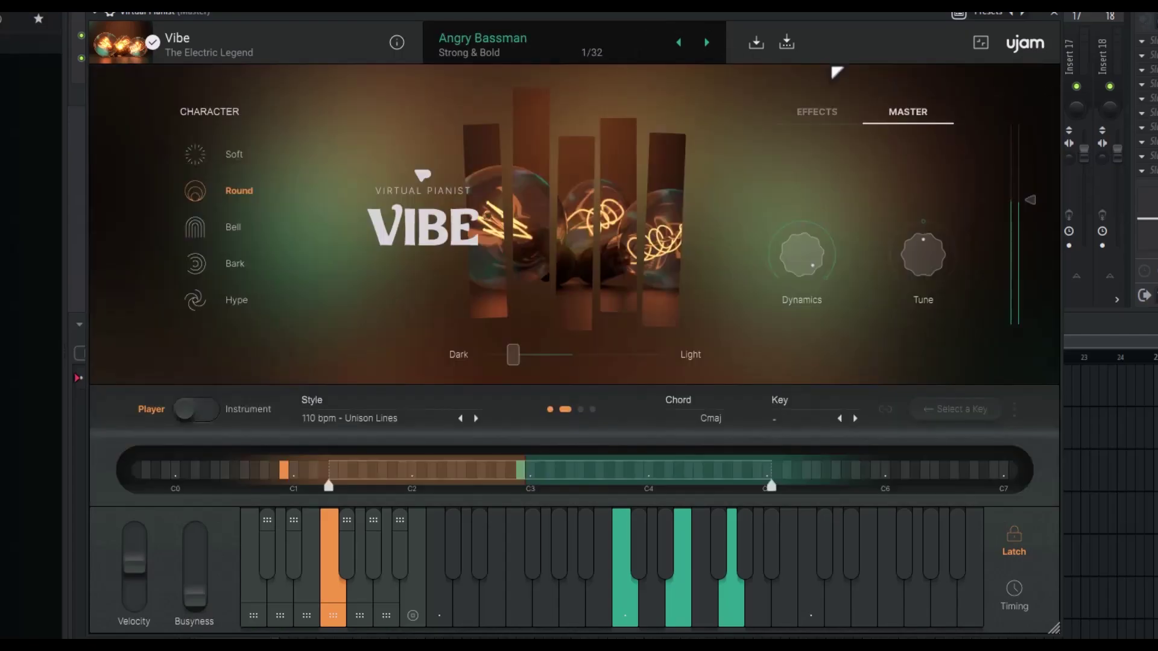
- Audition the Strong & Bold presets in order from Backbeat Optimist through to Dreamy Hookliner
left_click(707, 42)
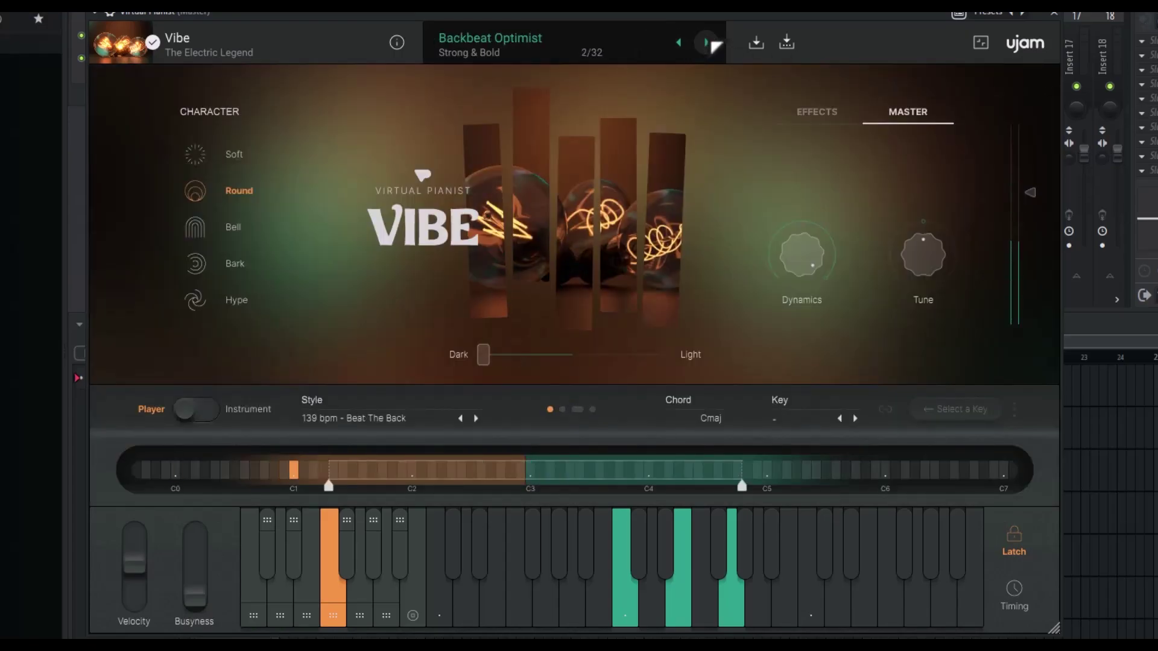
left_click(711, 41)
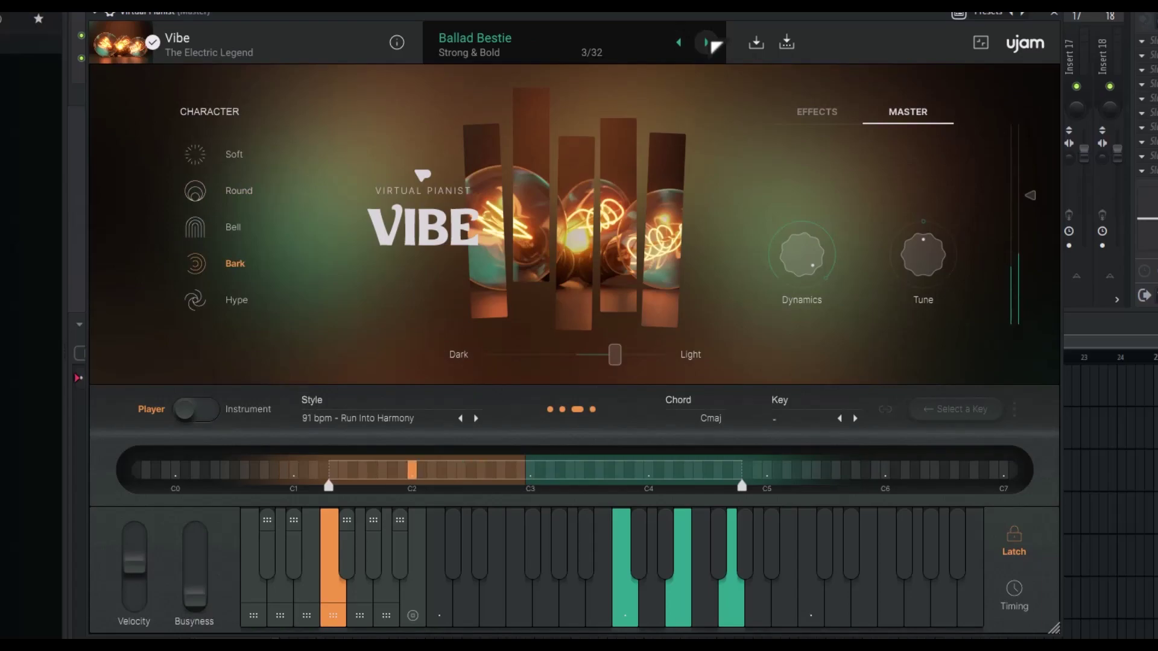
left_click(711, 41)
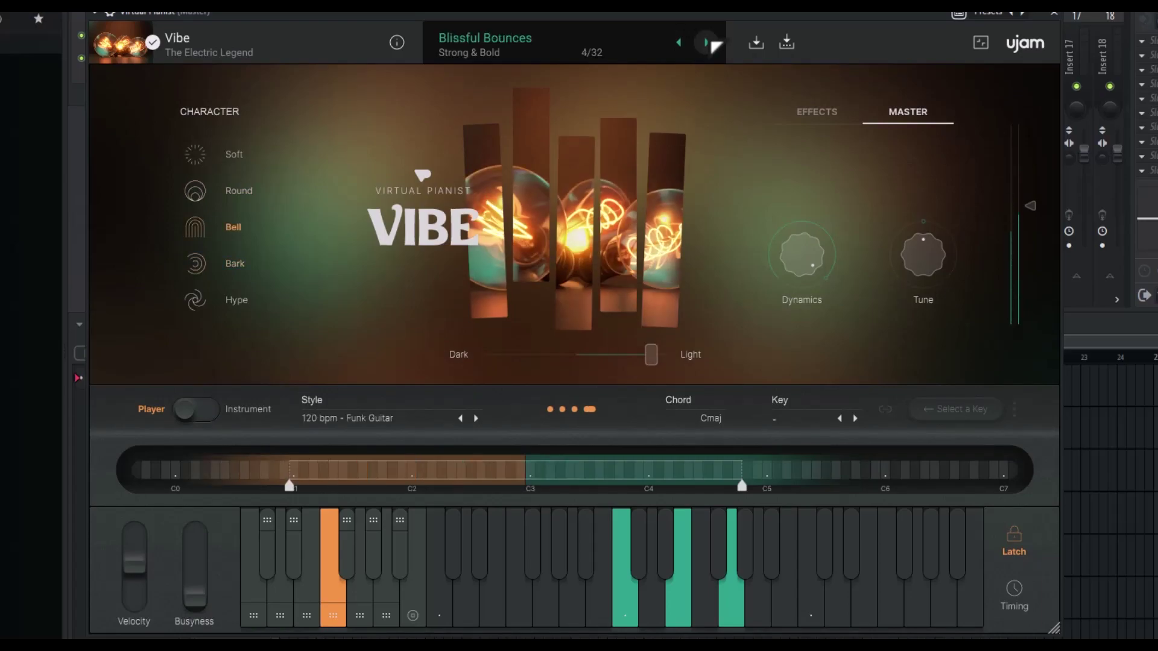
left_click(712, 41)
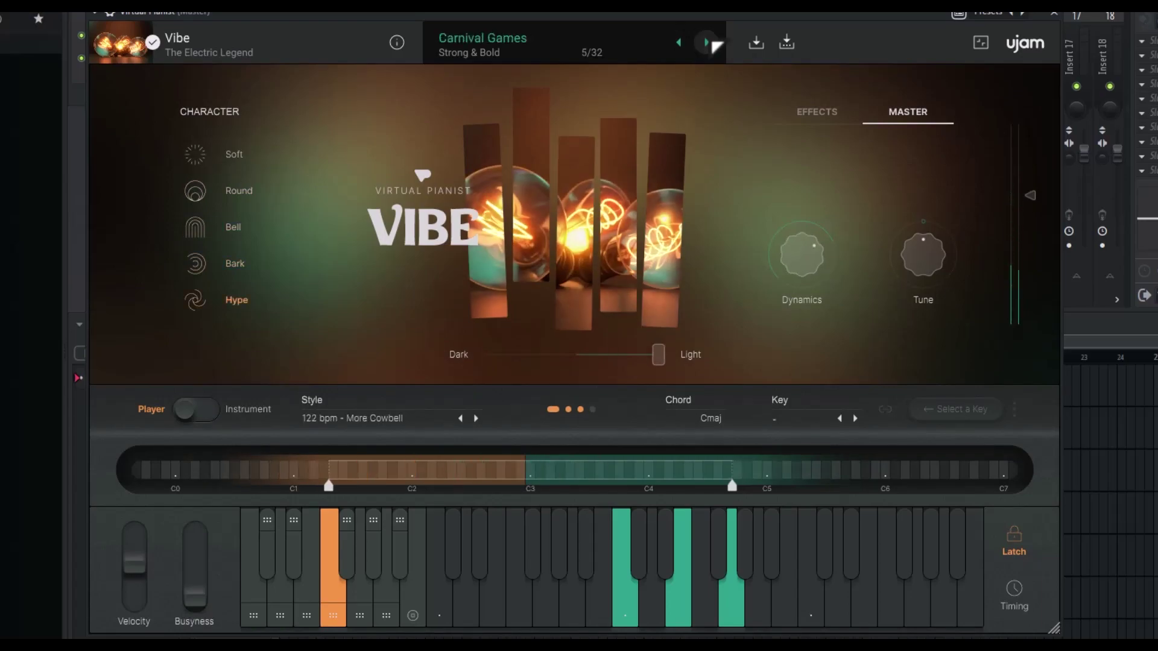
left_click(711, 41)
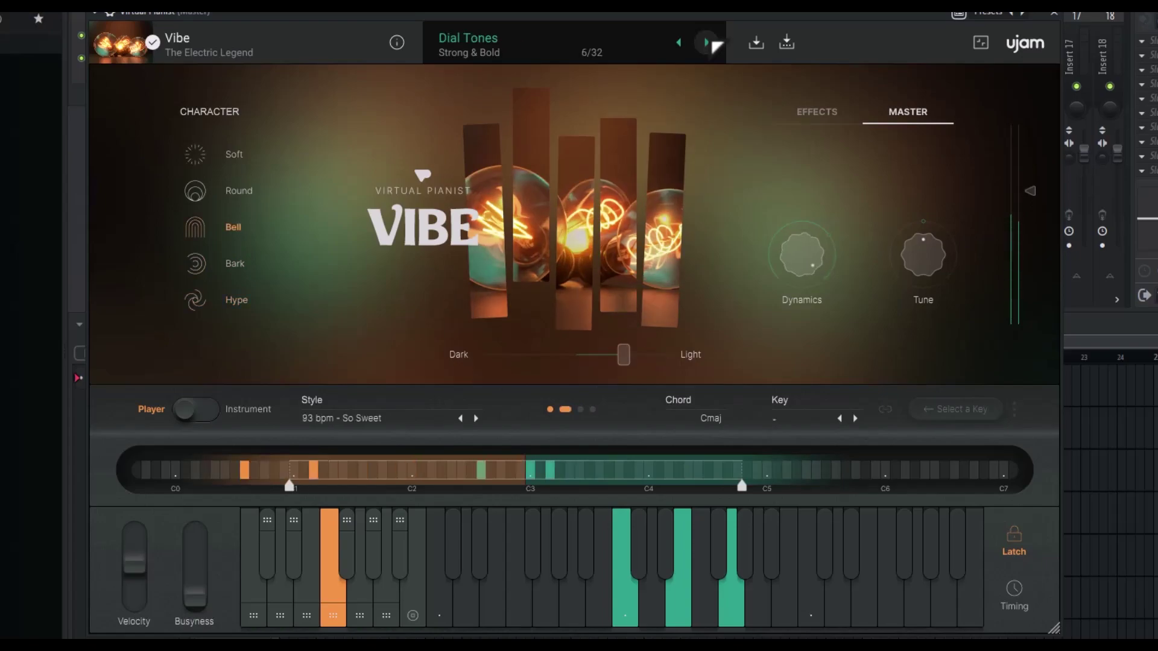
left_click(711, 41)
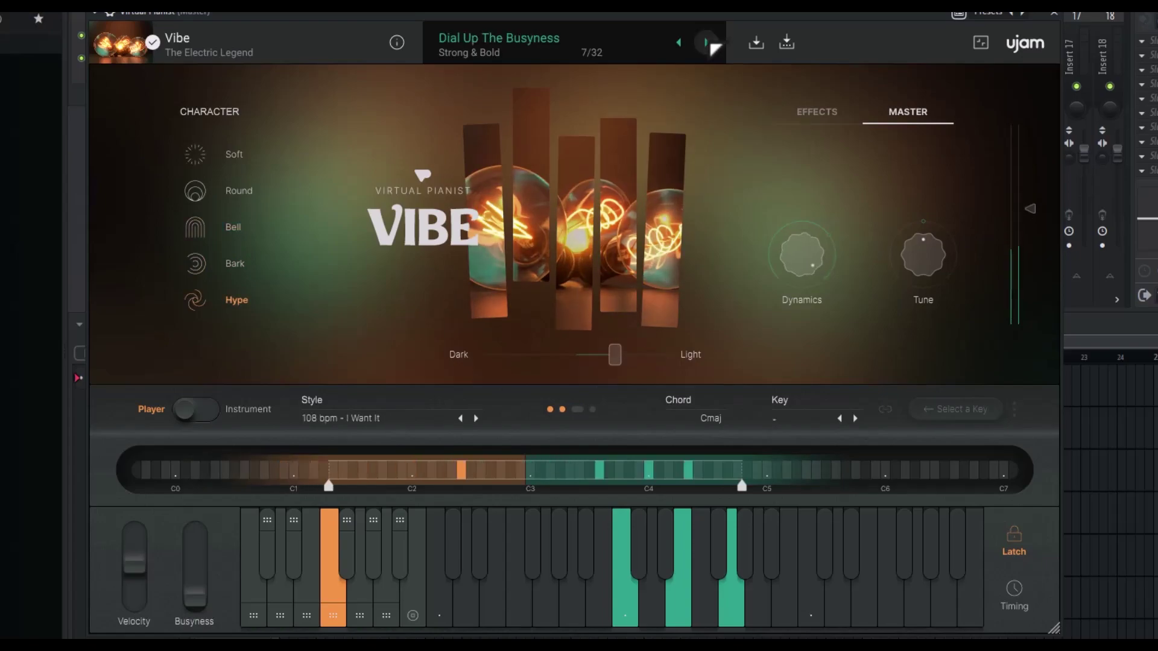
left_click(711, 43)
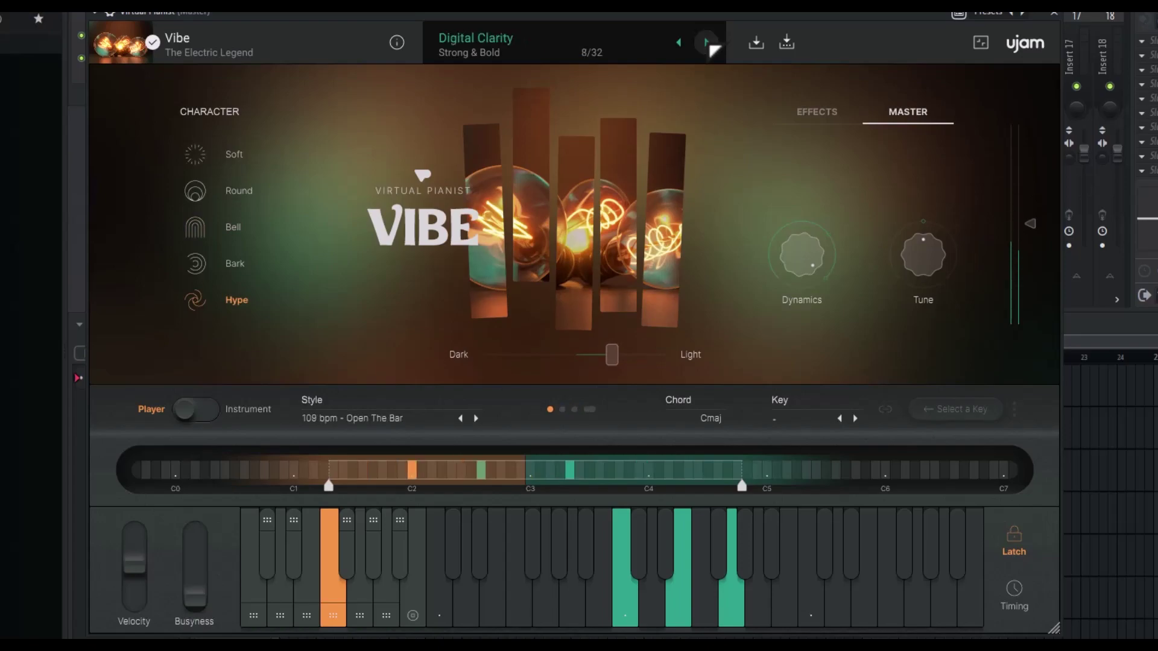
left_click(710, 44)
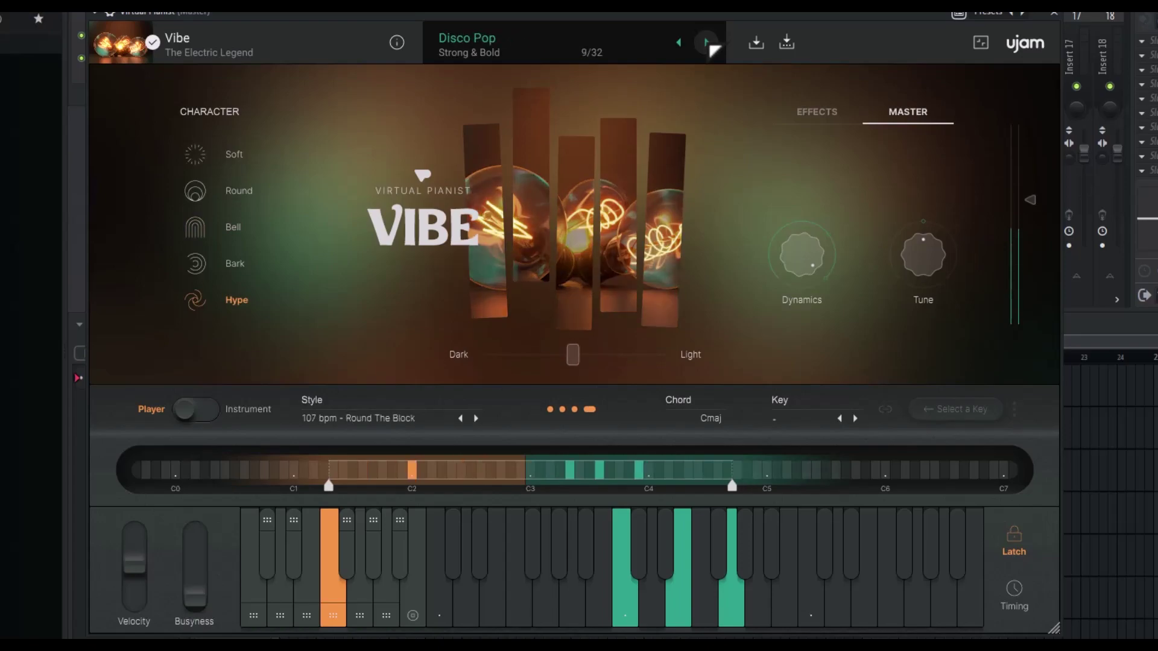
left_click(706, 42)
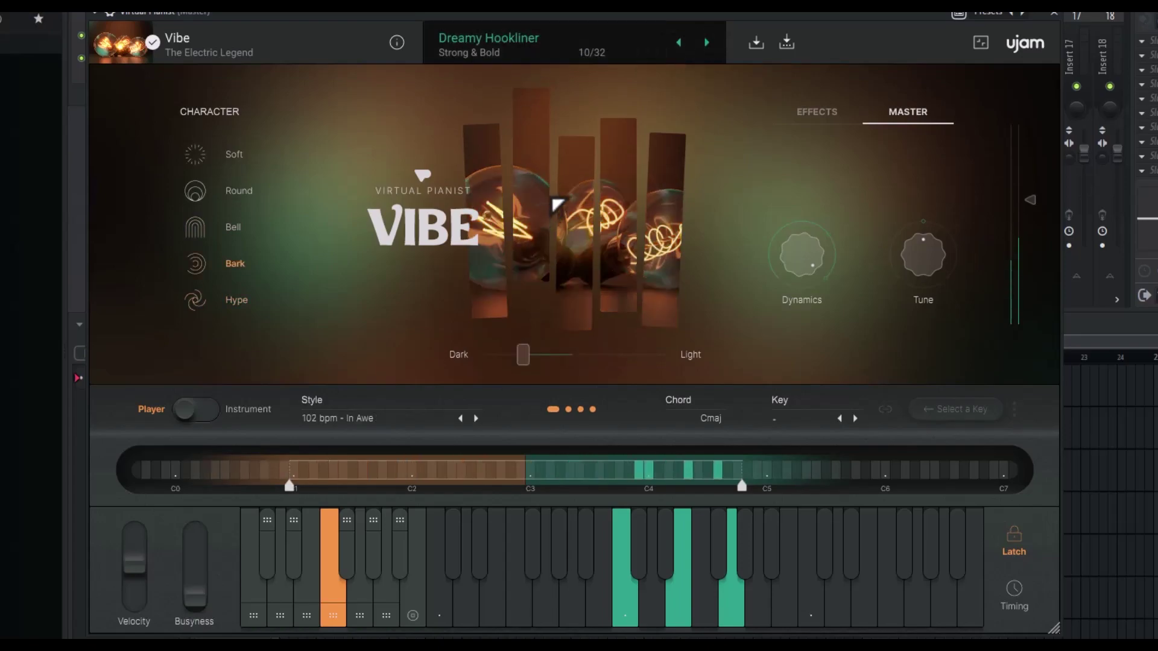
- Load the Bucket Drummer preset from the Pads & Atmospheres category and close the preset browser
left_click(482, 55)
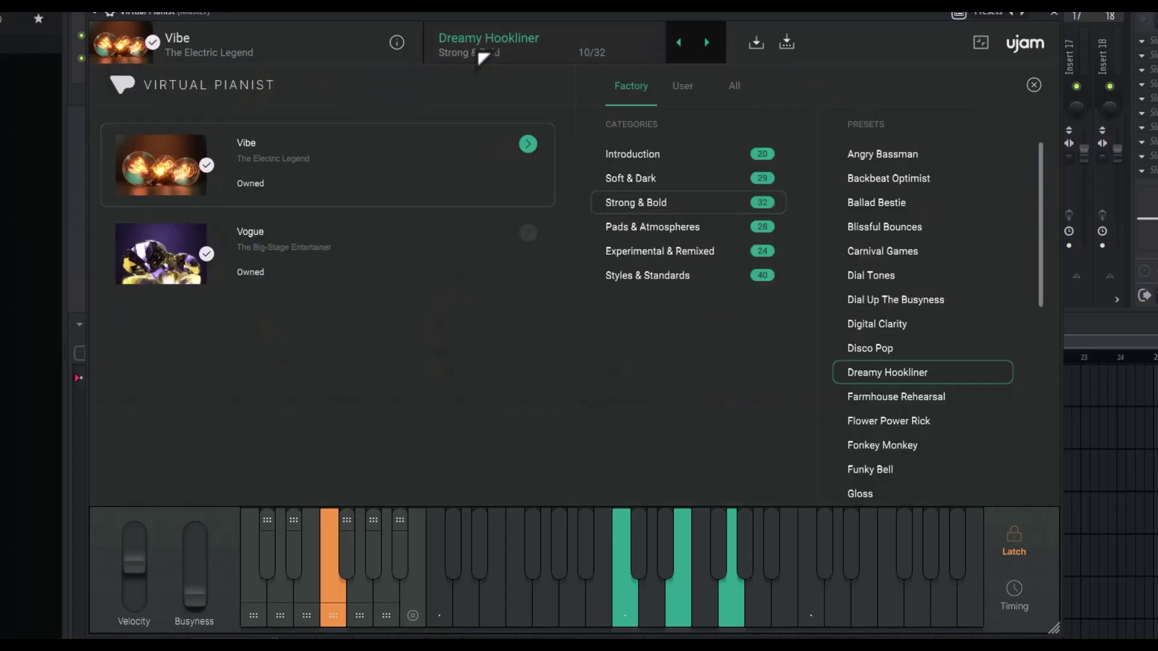
left_click(723, 226)
left_click(920, 227)
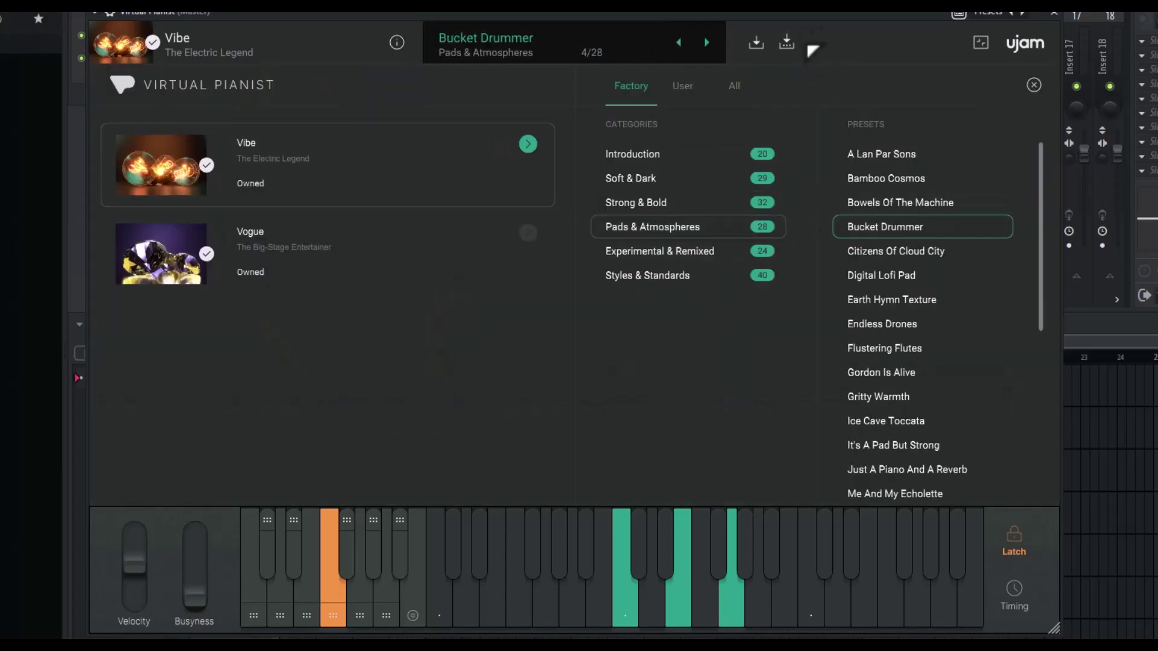
left_click(1034, 85)
- Audition the Pads & Atmospheres presets in order from Citizens Of Cloud City through to Endless Drones
left_click(706, 42)
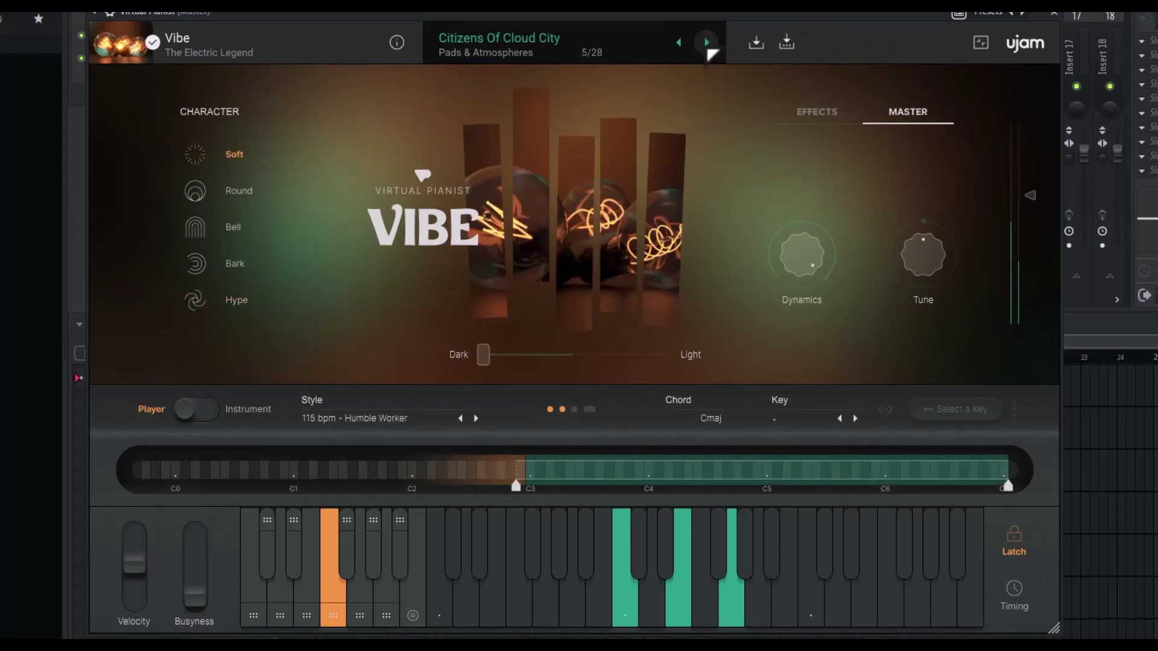
left_click(709, 48)
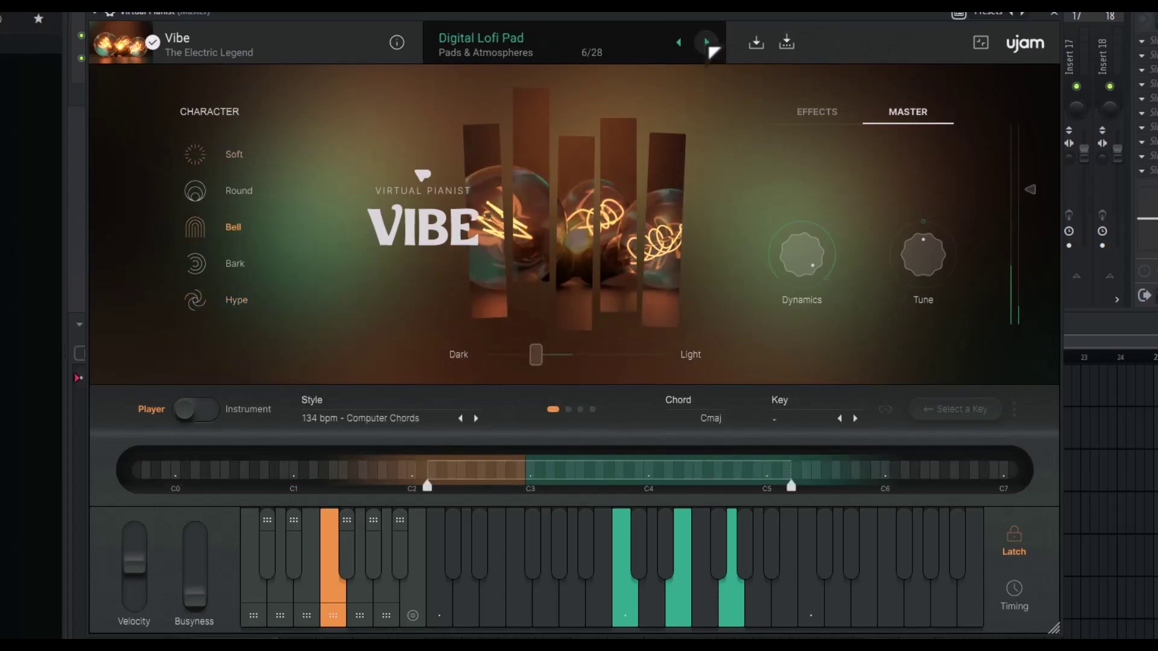
left_click(709, 48)
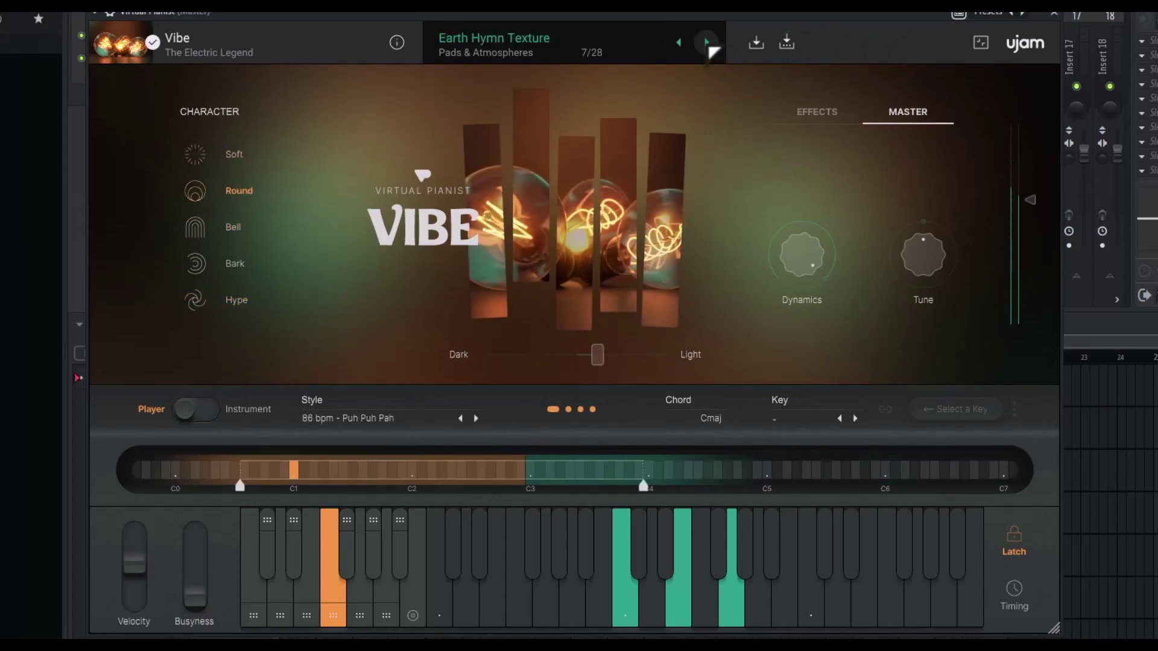
left_click(709, 47)
- Load Kitchen Sink from the Experimental & Remixed category and advance through Liquid Metal to Marvin Showing Off Again
left_click(651, 45)
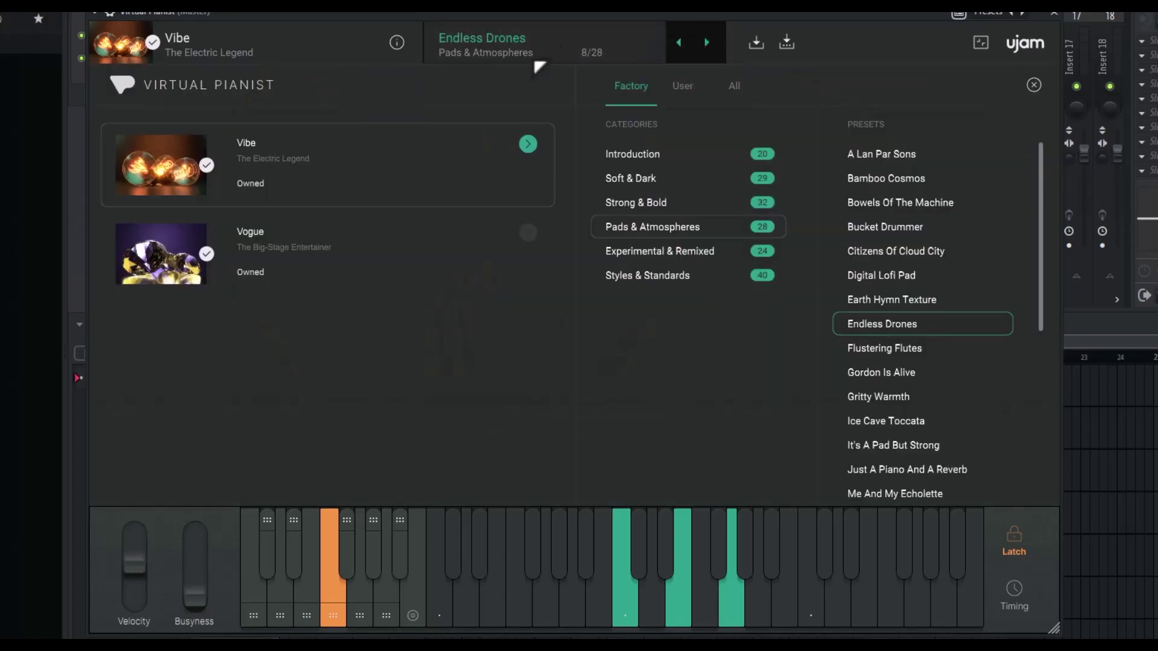
left_click(700, 250)
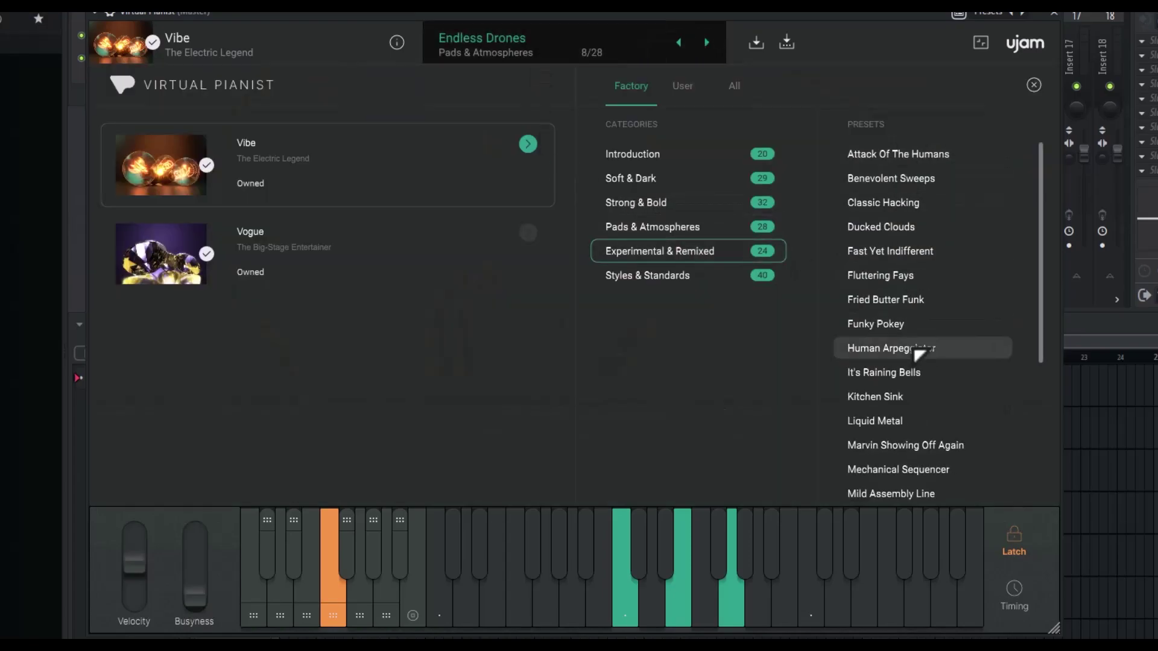
left_click(904, 398)
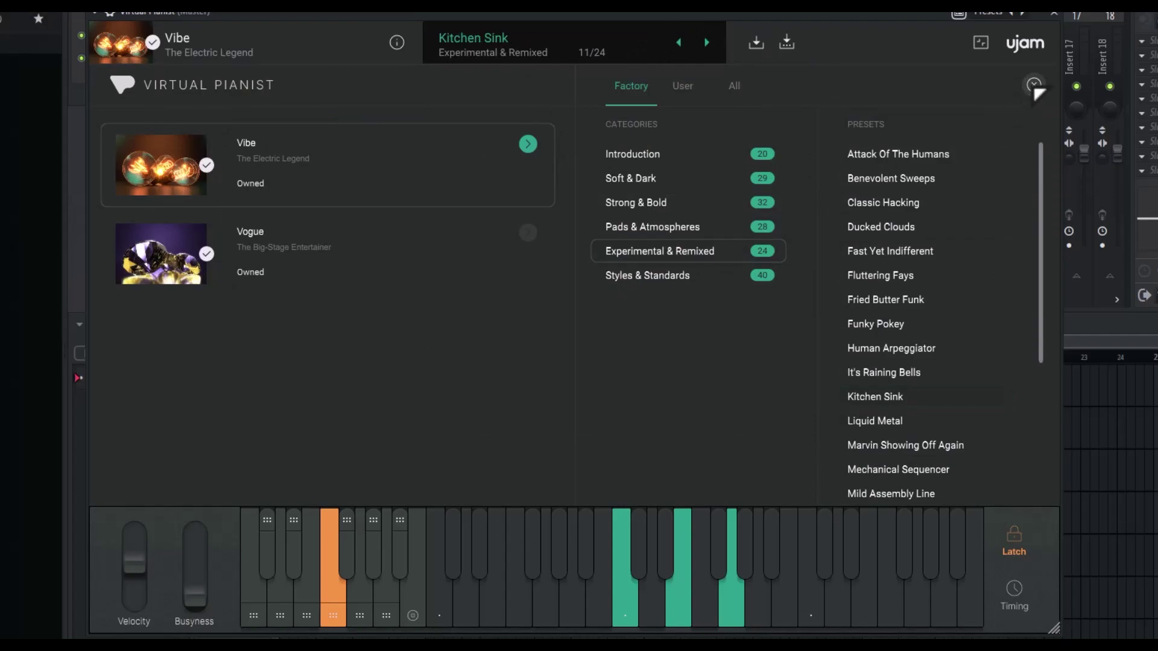
left_click(1033, 85)
left_click(706, 42)
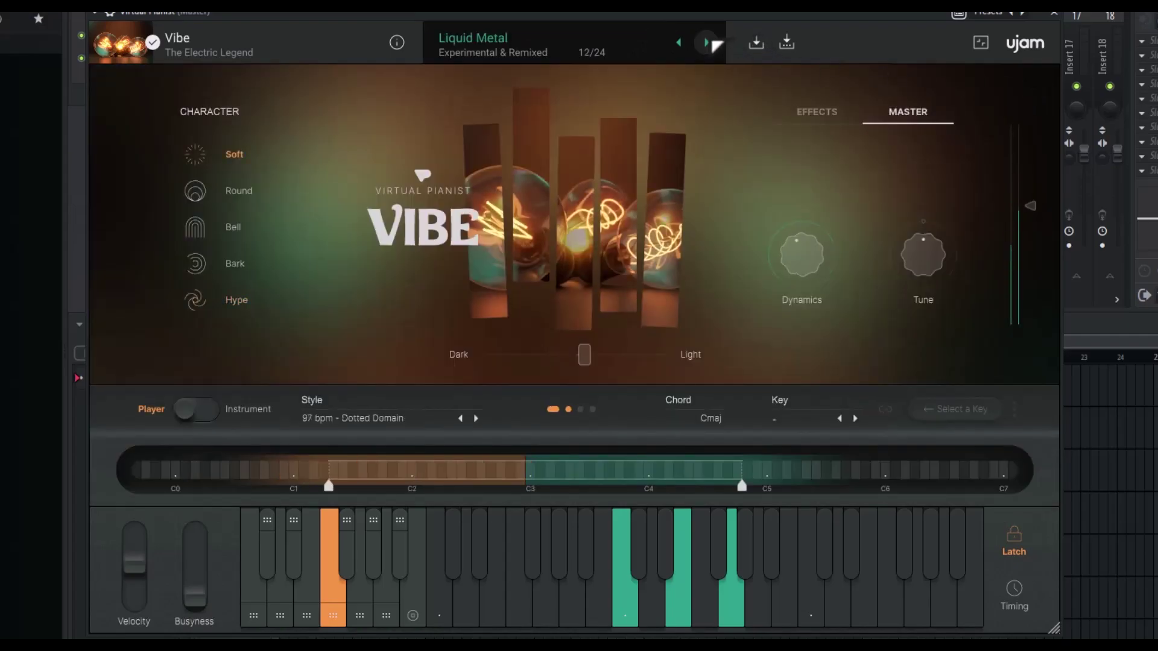
left_click(709, 42)
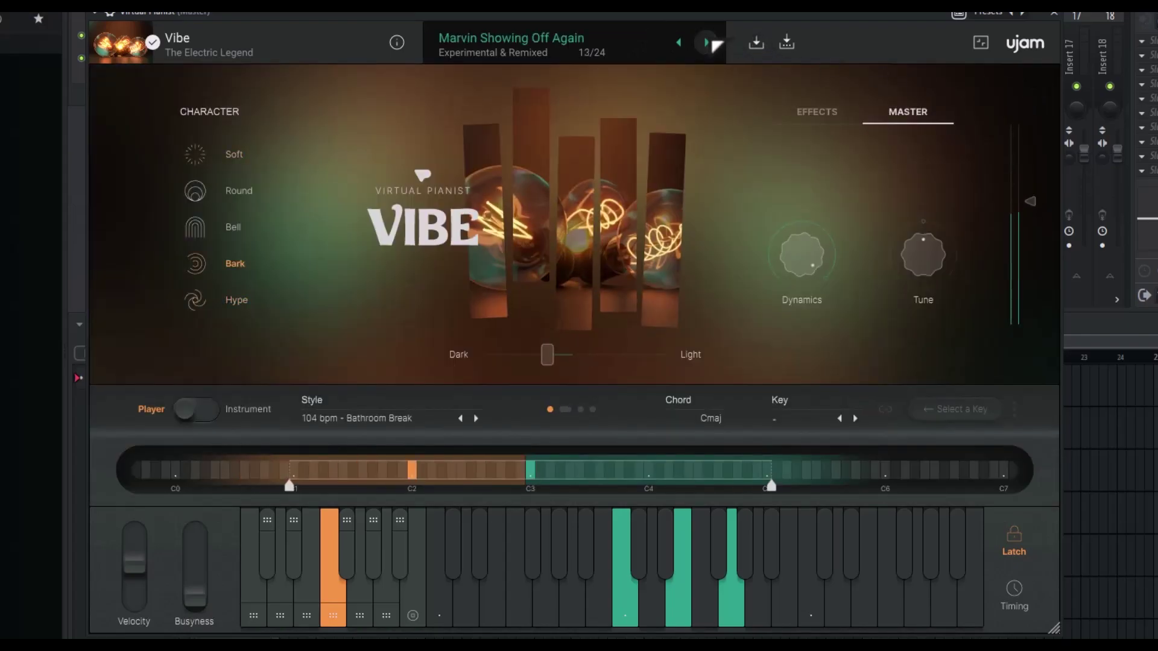
- Advance through Mechanical Sequencer to Mild Assembly Line, and load 77 bpm - Under The Sun from the Styles & Standards category
left_click(709, 42)
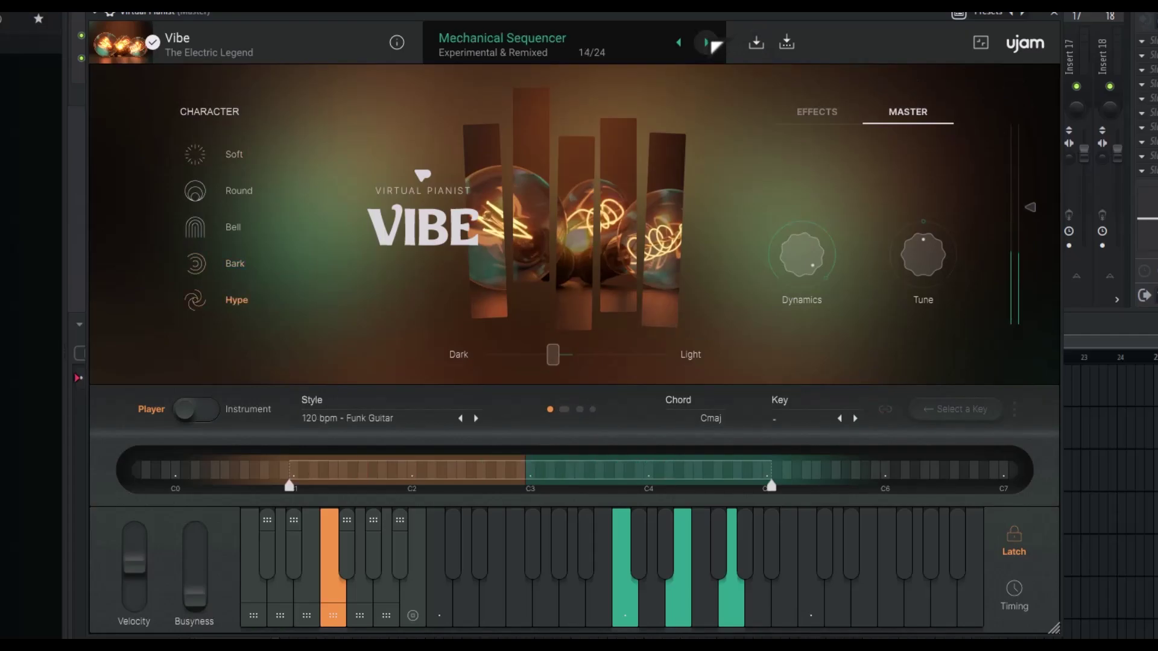
left_click(709, 44)
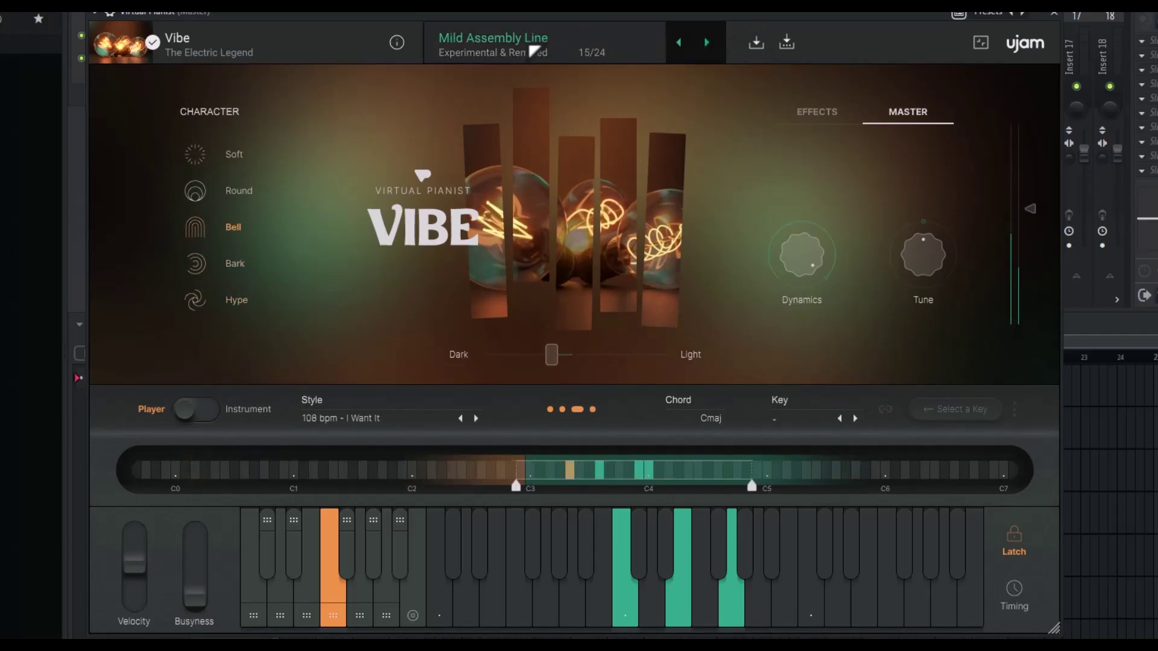
left_click(633, 48)
left_click(661, 278)
left_click(909, 228)
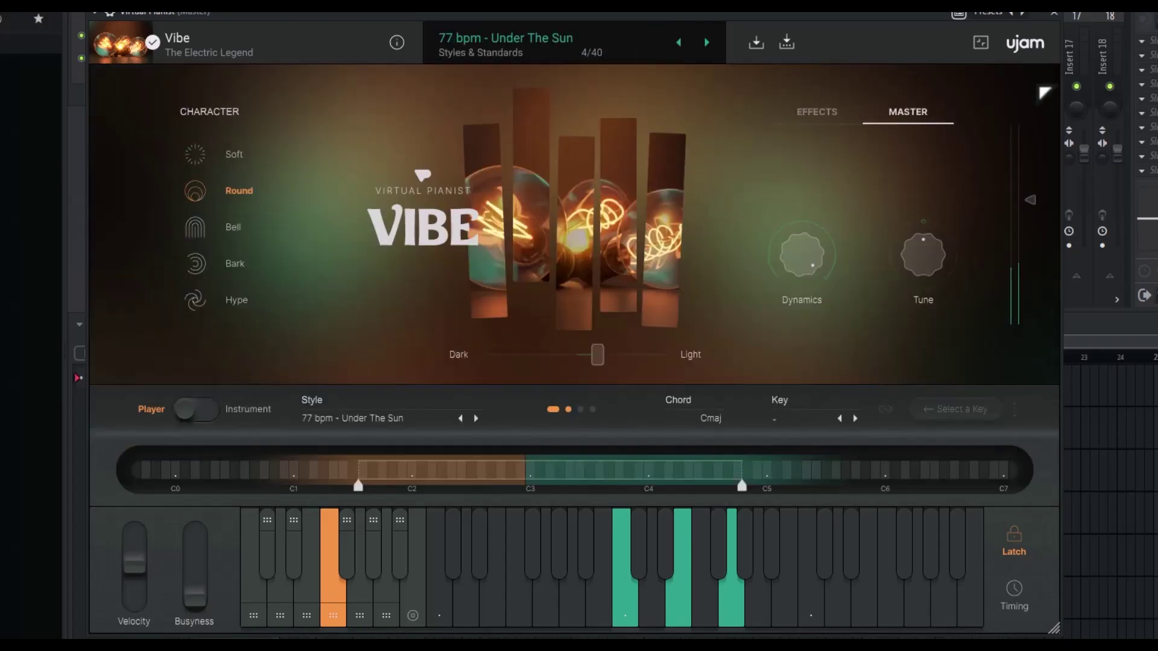
left_click(1033, 84)
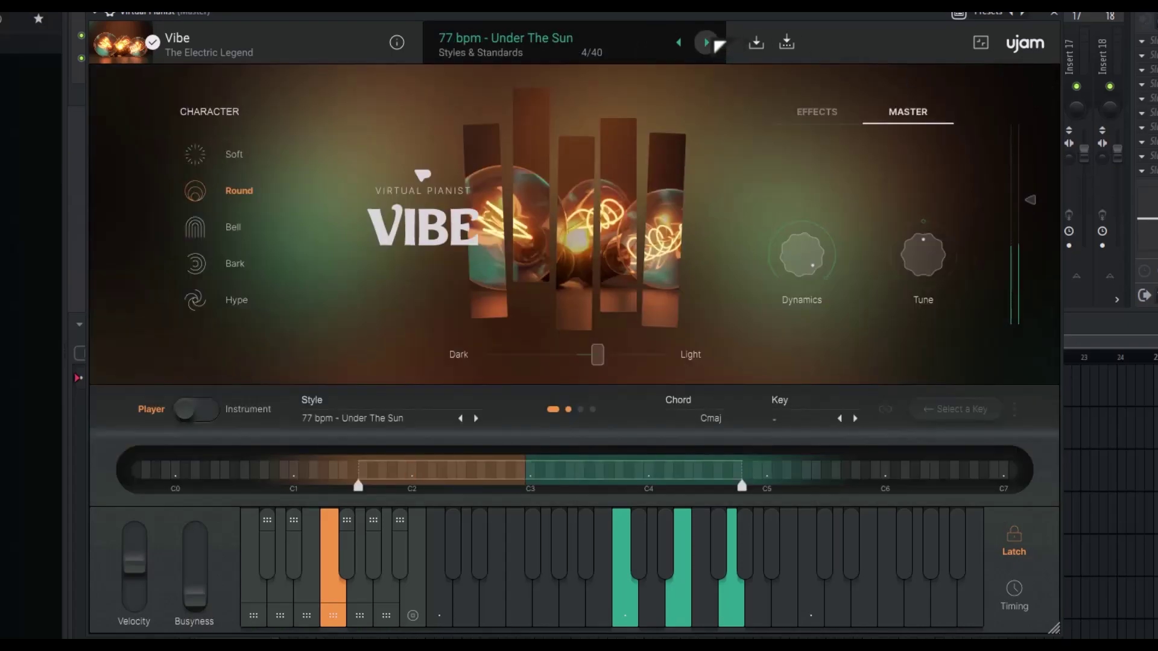
- Audition the Styles & Standards presets in order from 78 bpm - Loving You through to 87 bpm - Power Of Pauses
left_click(709, 42)
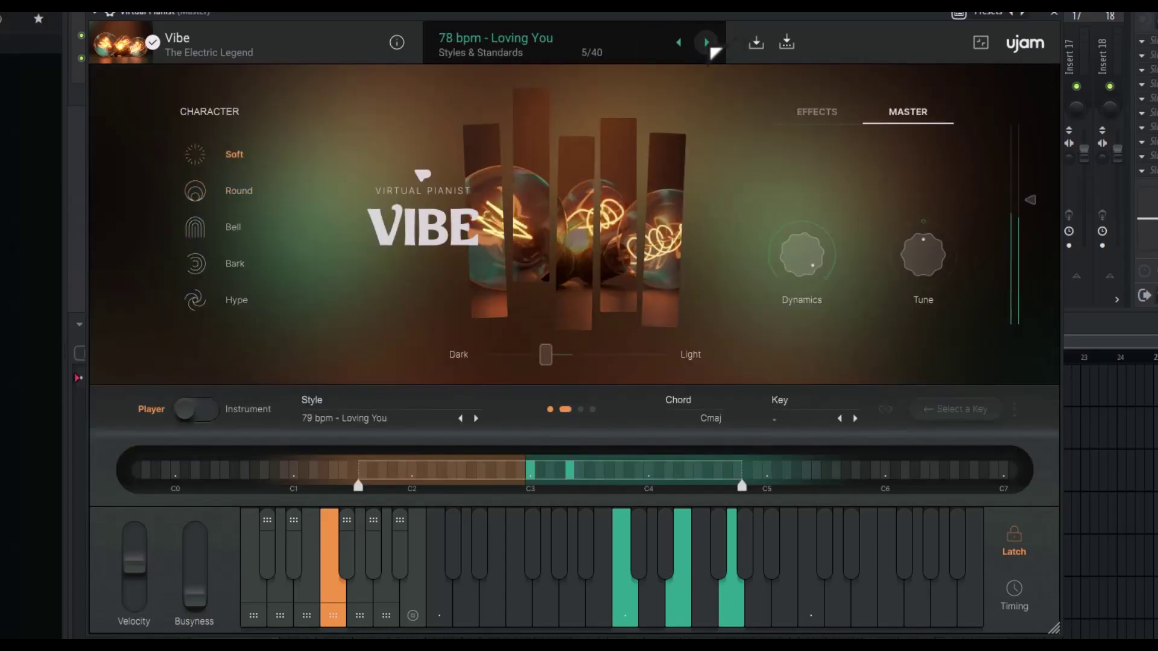
left_click(709, 42)
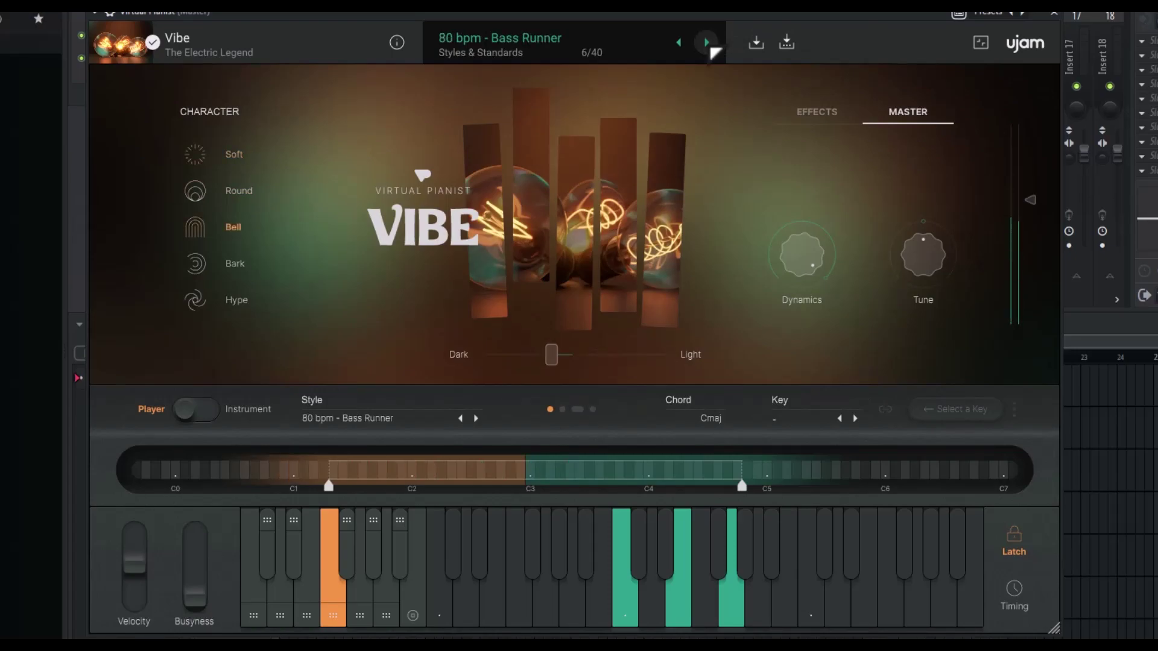
left_click(708, 42)
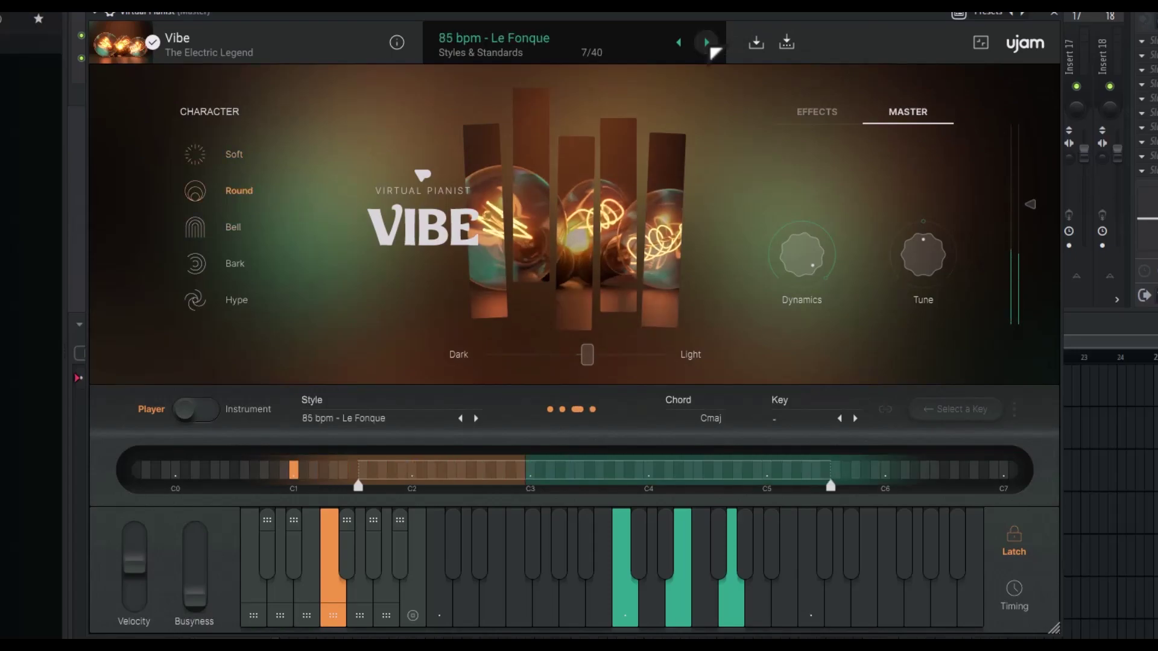
left_click(708, 44)
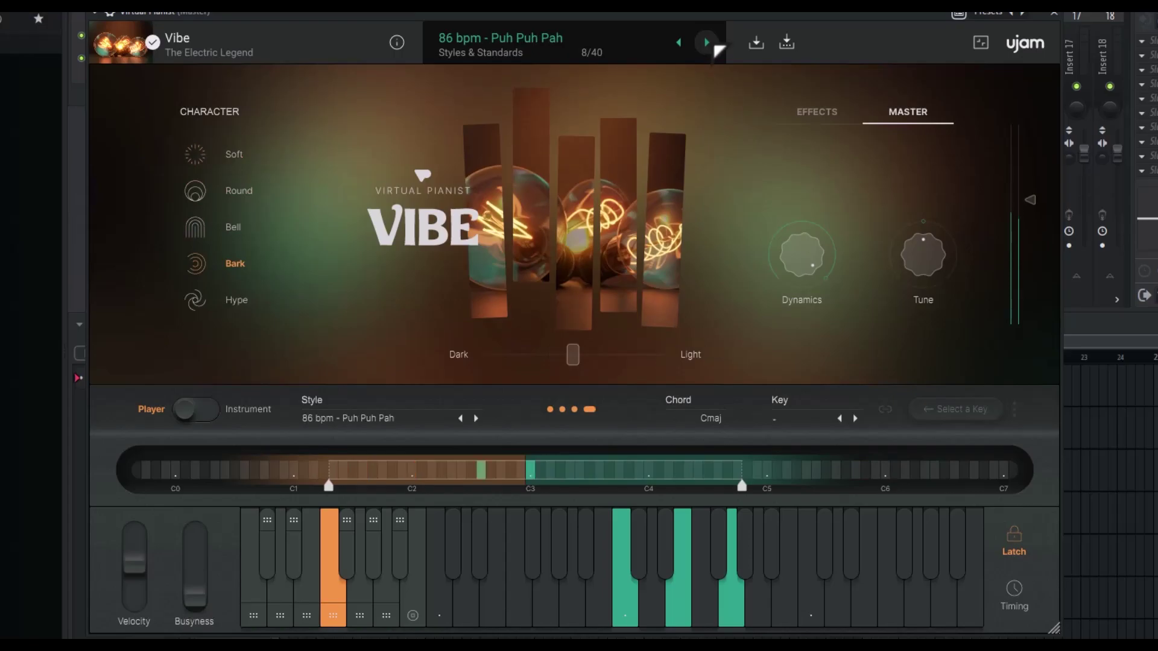
left_click(713, 48)
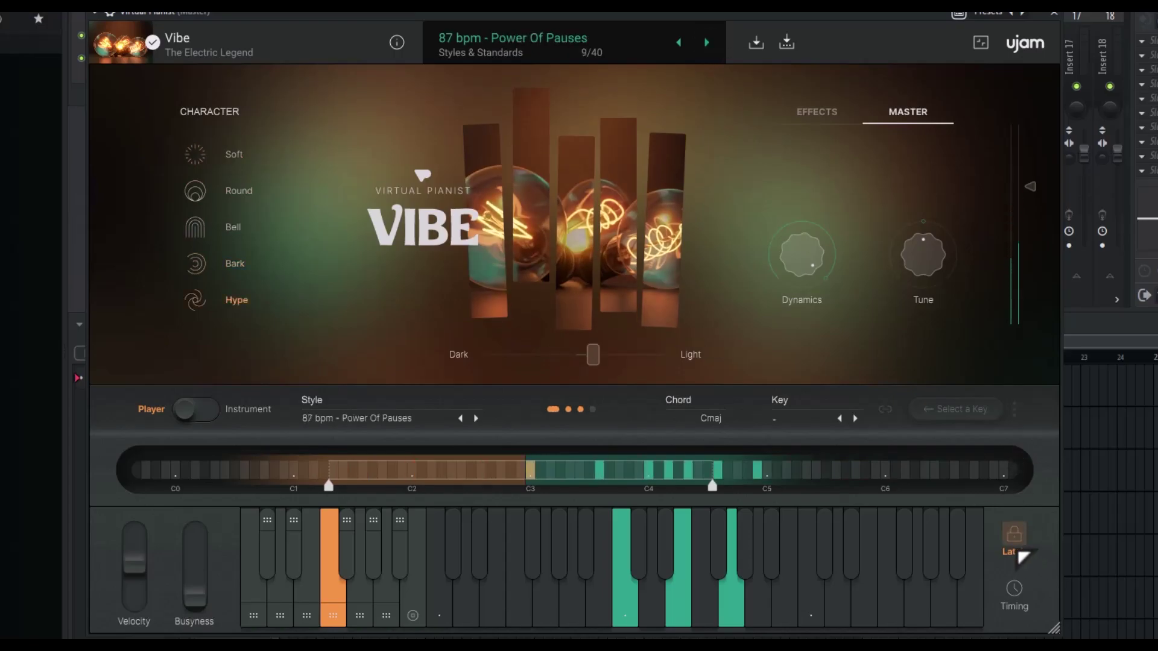
- Switch off Latch to stop the held chord, and shrink the plugin window so more of the mixer and playlist shows
left_click(1013, 536)
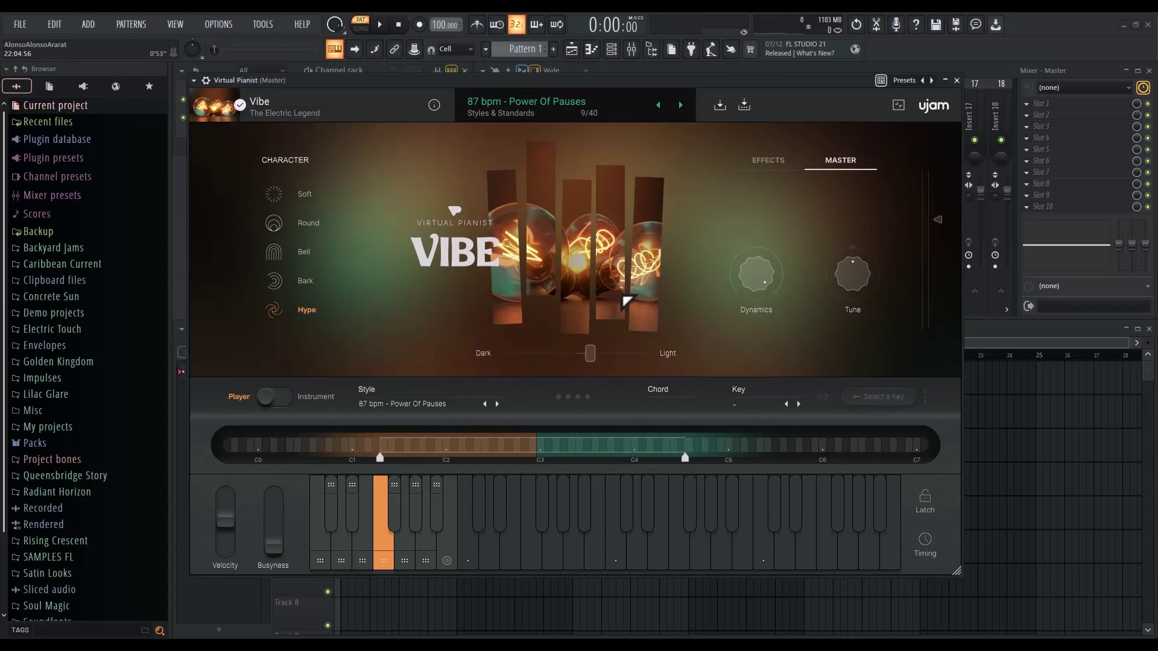
left_click_drag(956, 570, 762, 449)
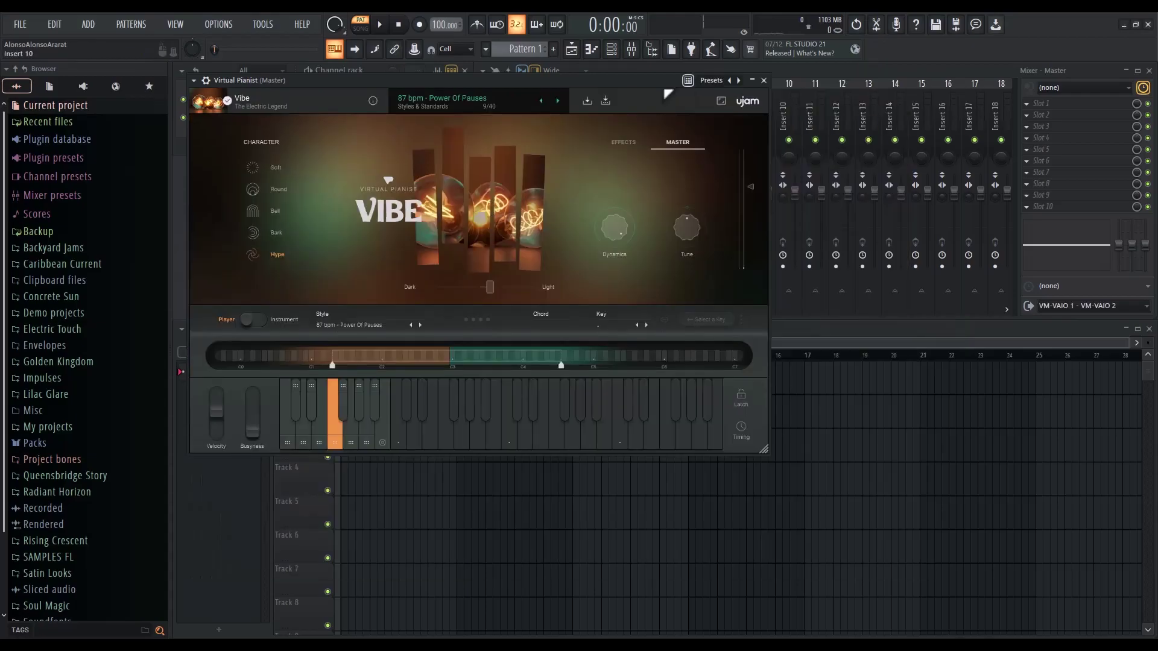
mouse_move(543, 83)
left_mouse_down()
mouse_move(563, 81)
mouse_move(548, 84)
left_mouse_up()
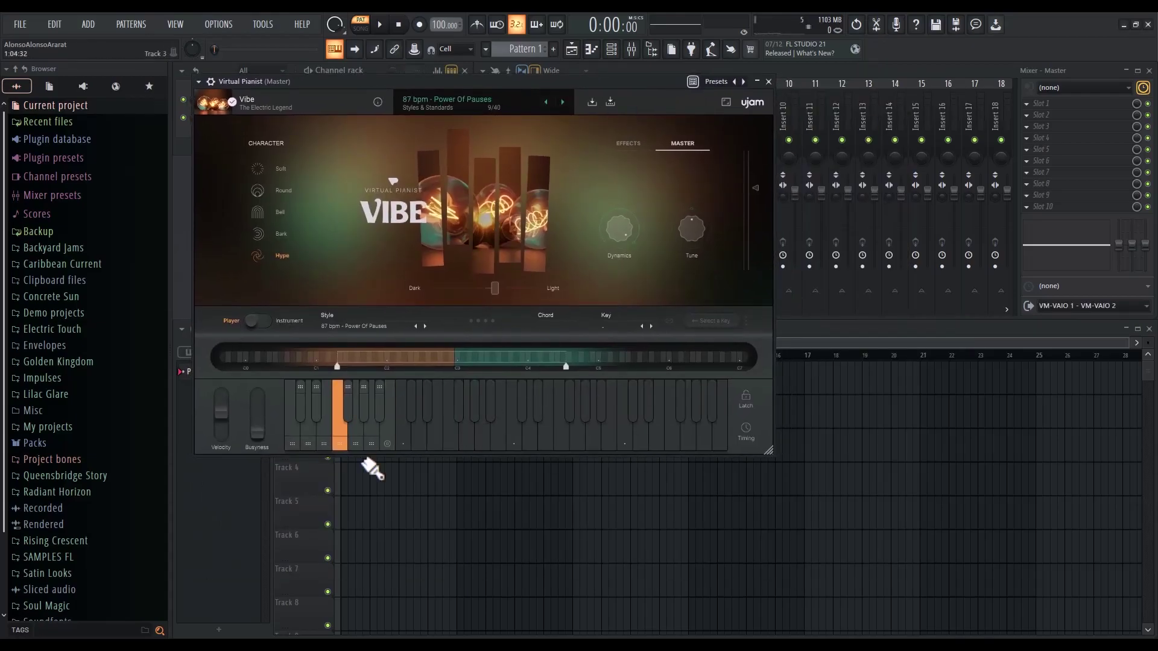